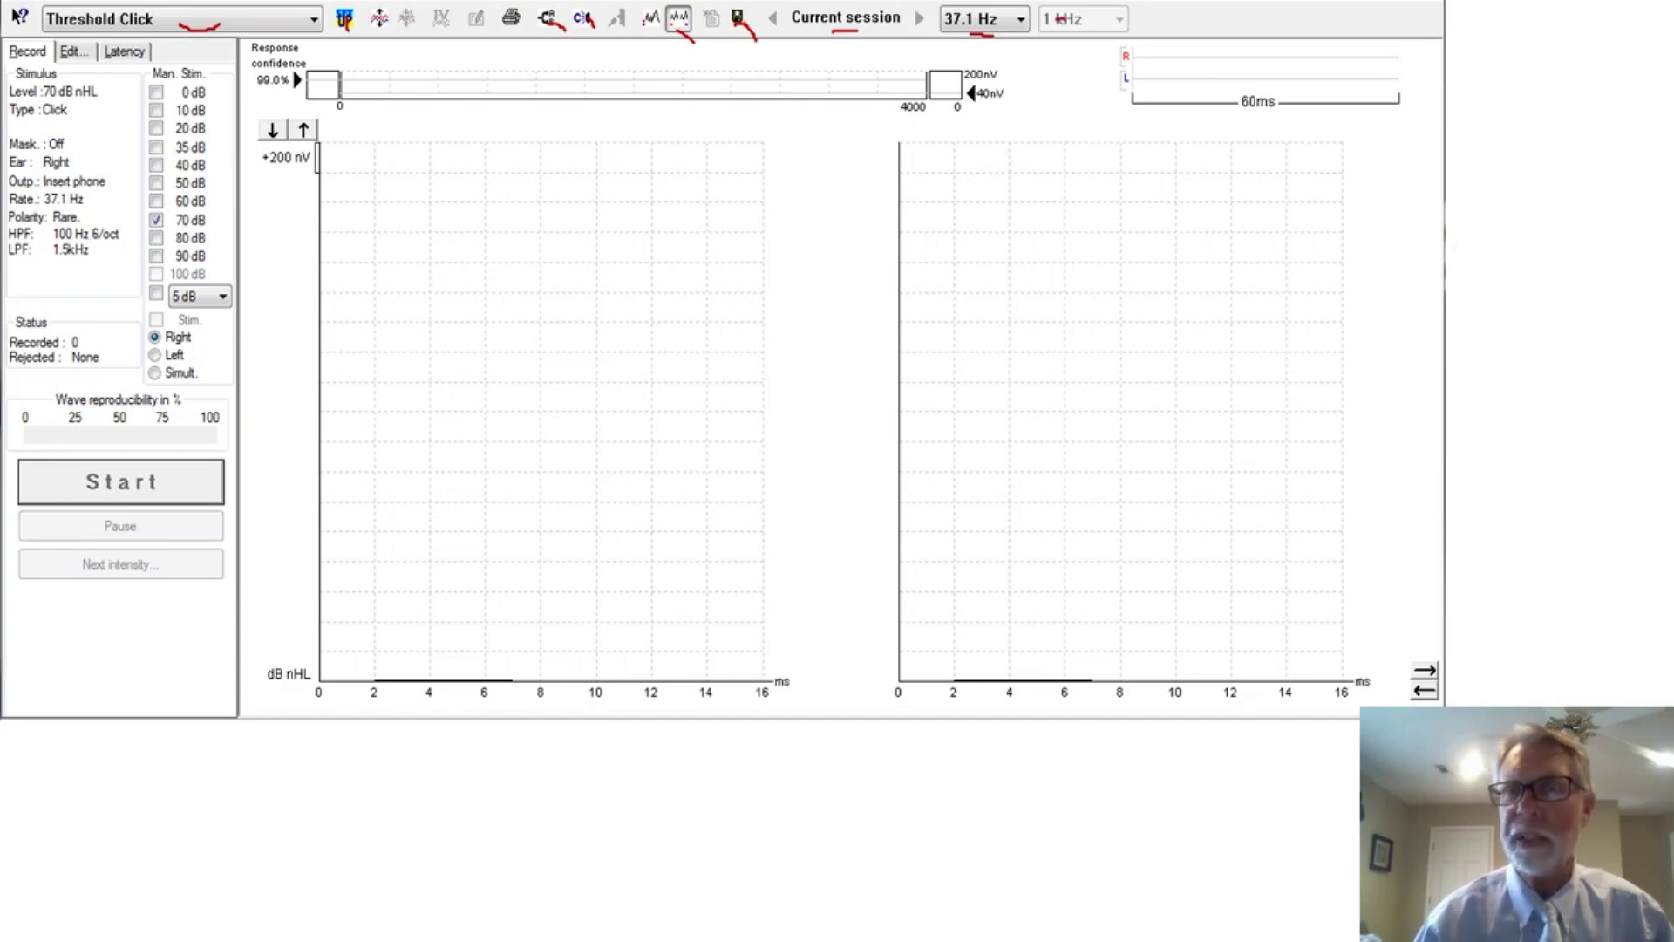
- Mark the 1 kHz frequency setting in red
drag(1065, 19, 1085, 30)
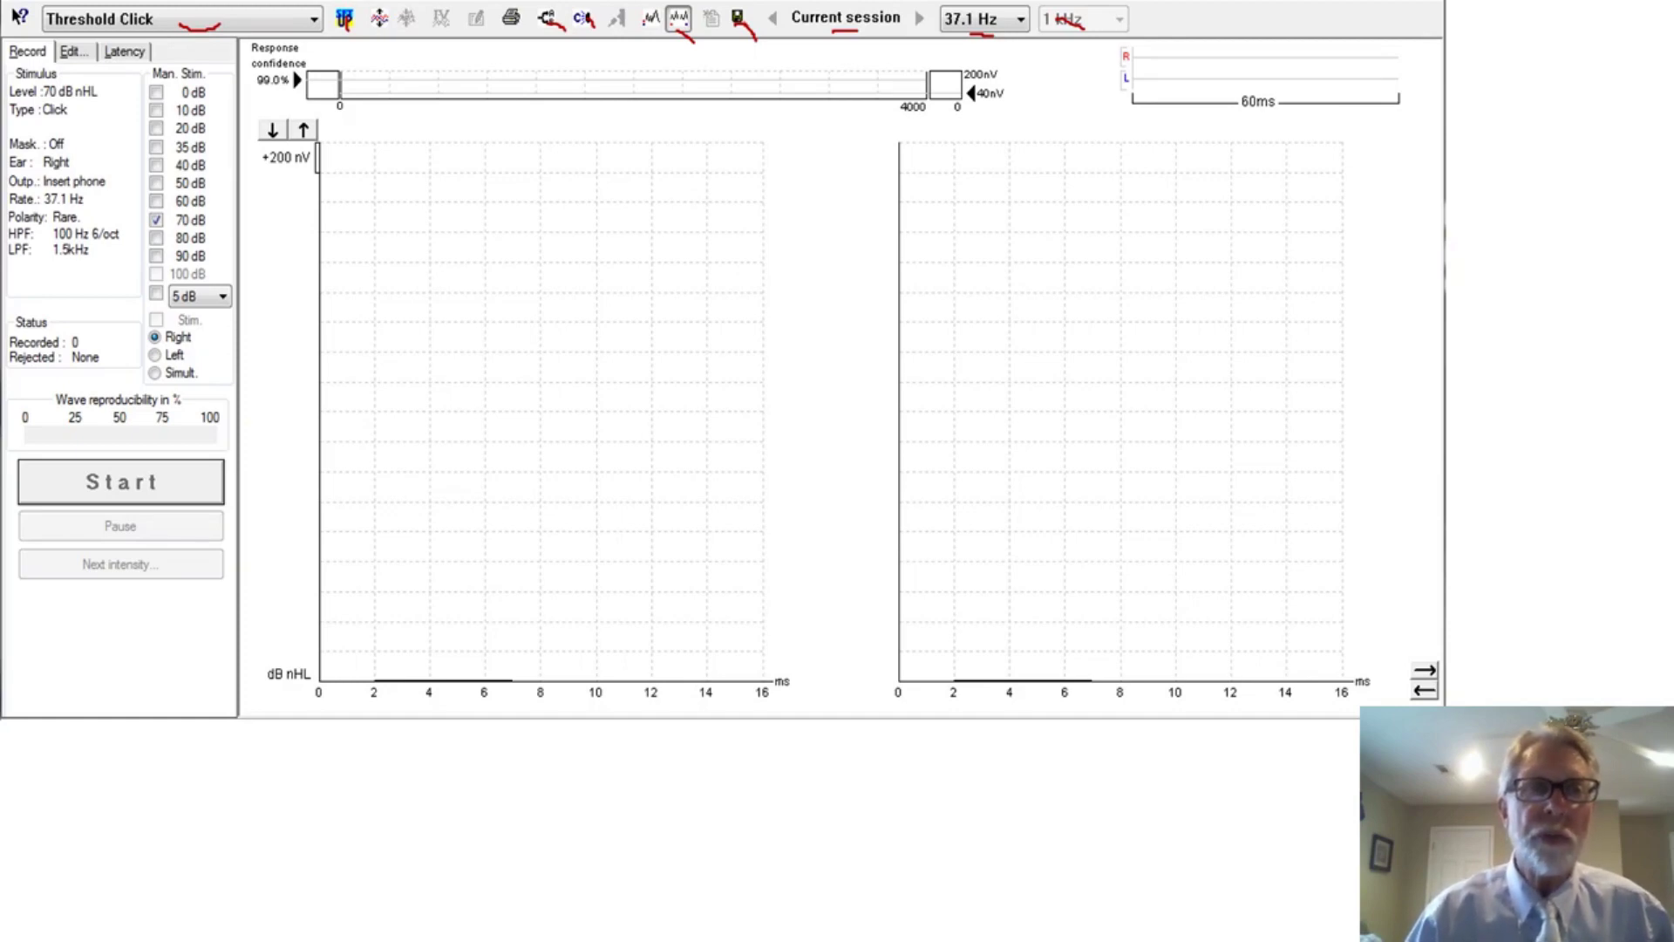
- Mark the stimulus details, the 20–70 dB levels, the 5 dB step and the Right/Left/Simultaneous ear choices
drag(119, 109, 116, 166)
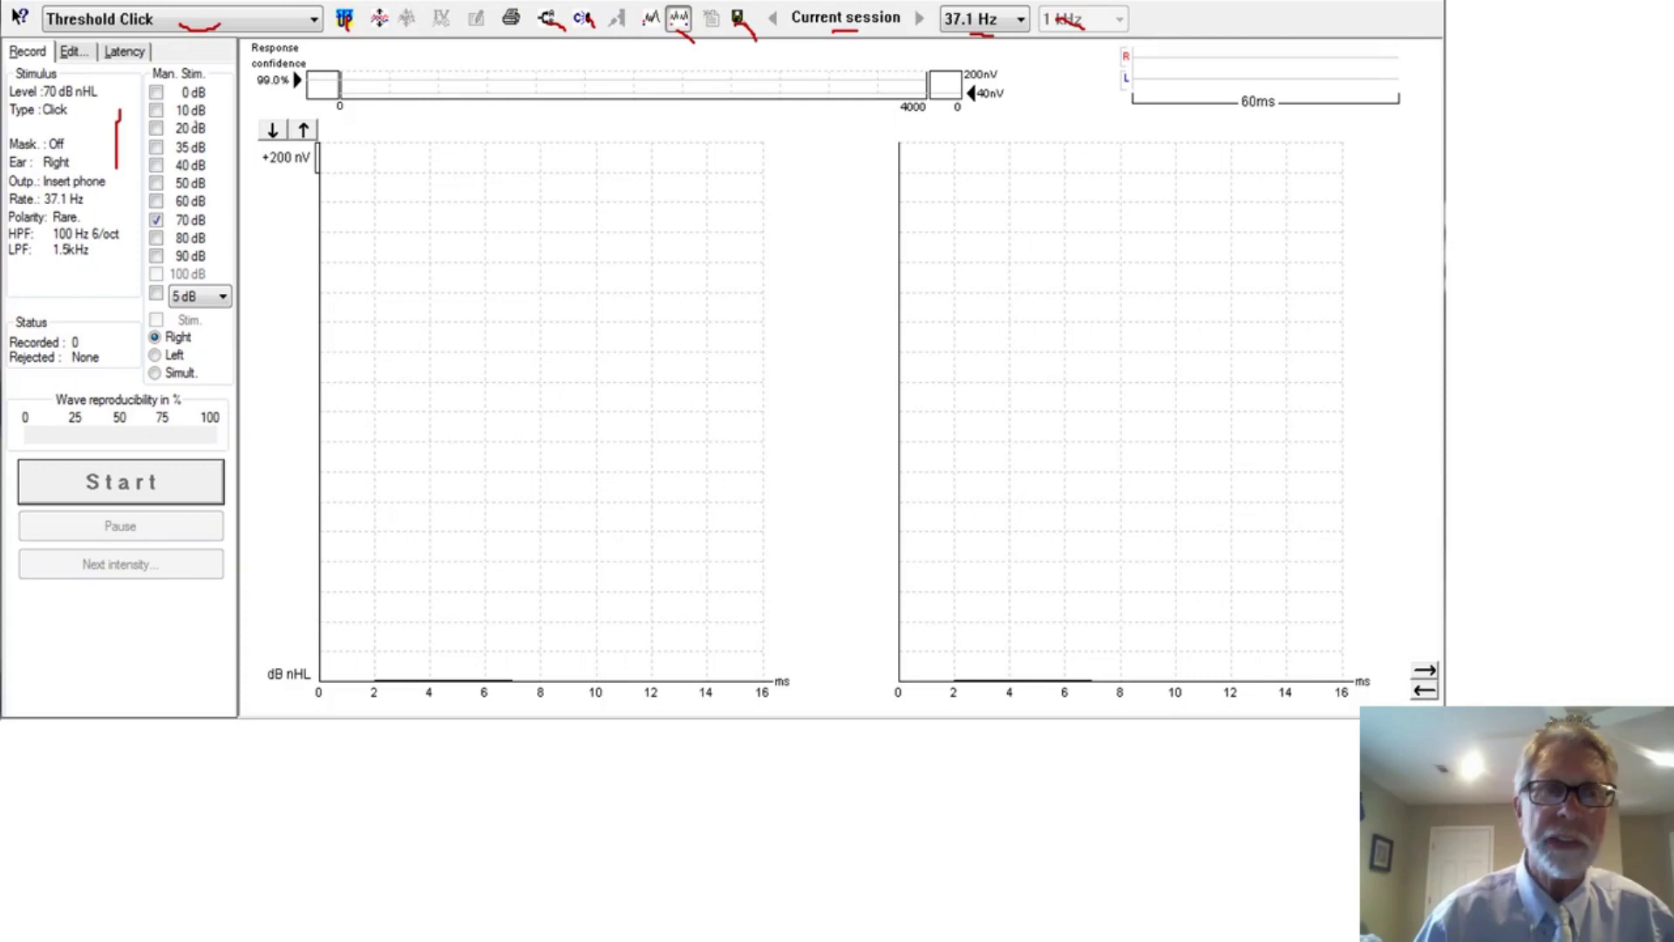
drag(197, 122, 206, 231)
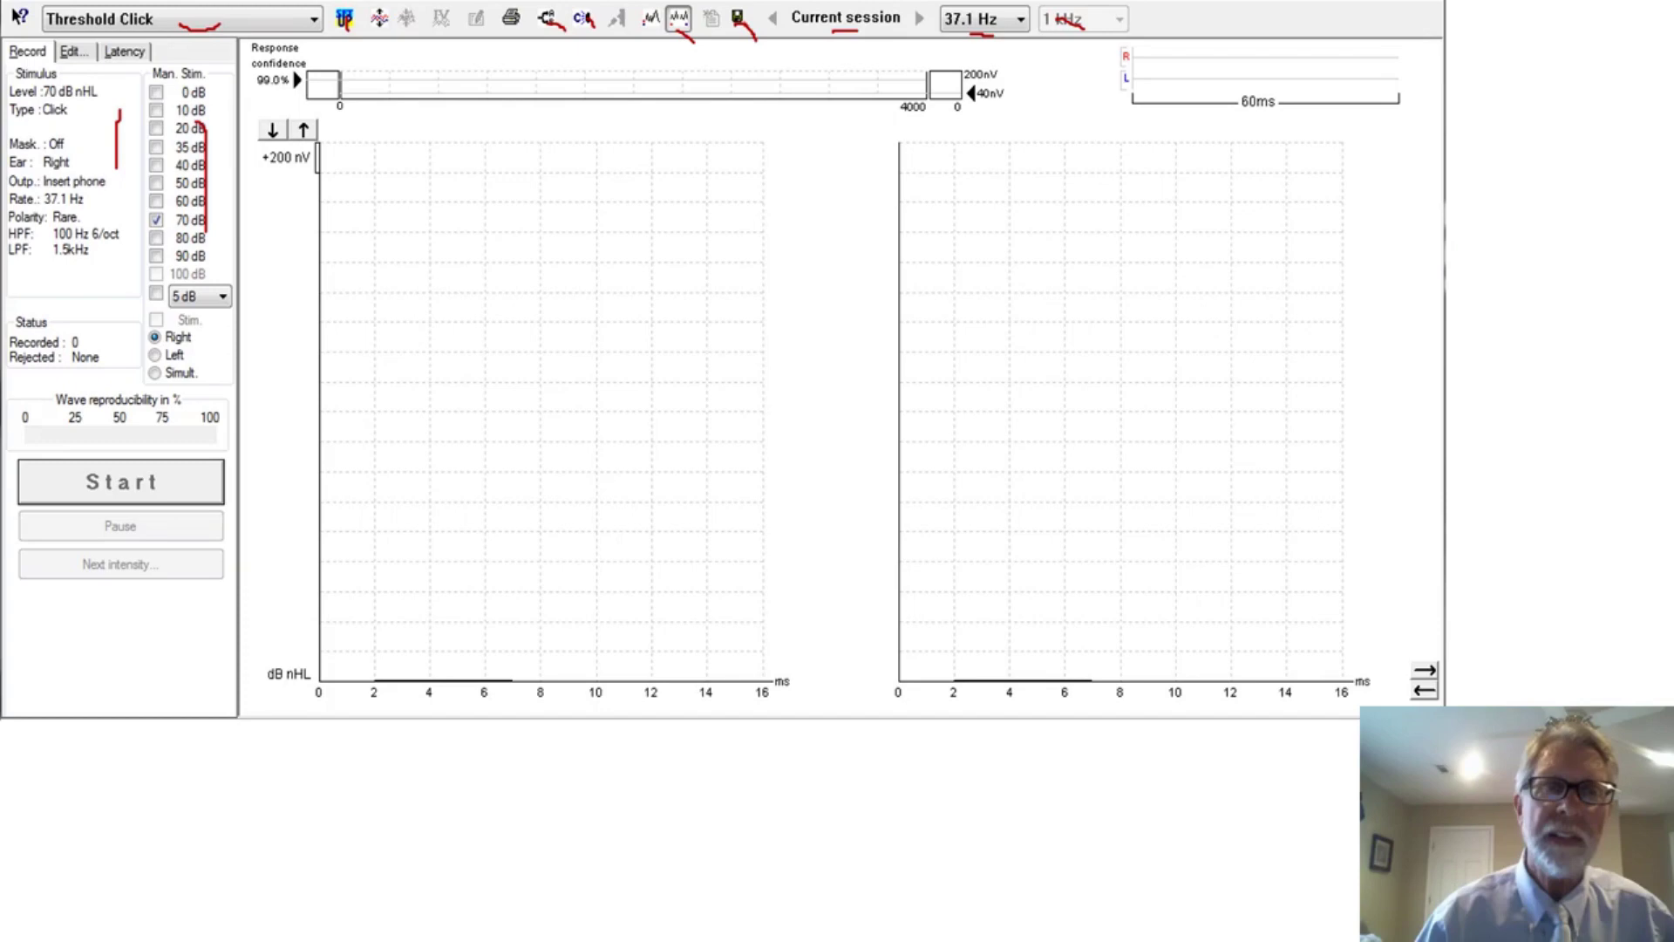
drag(210, 299, 215, 312)
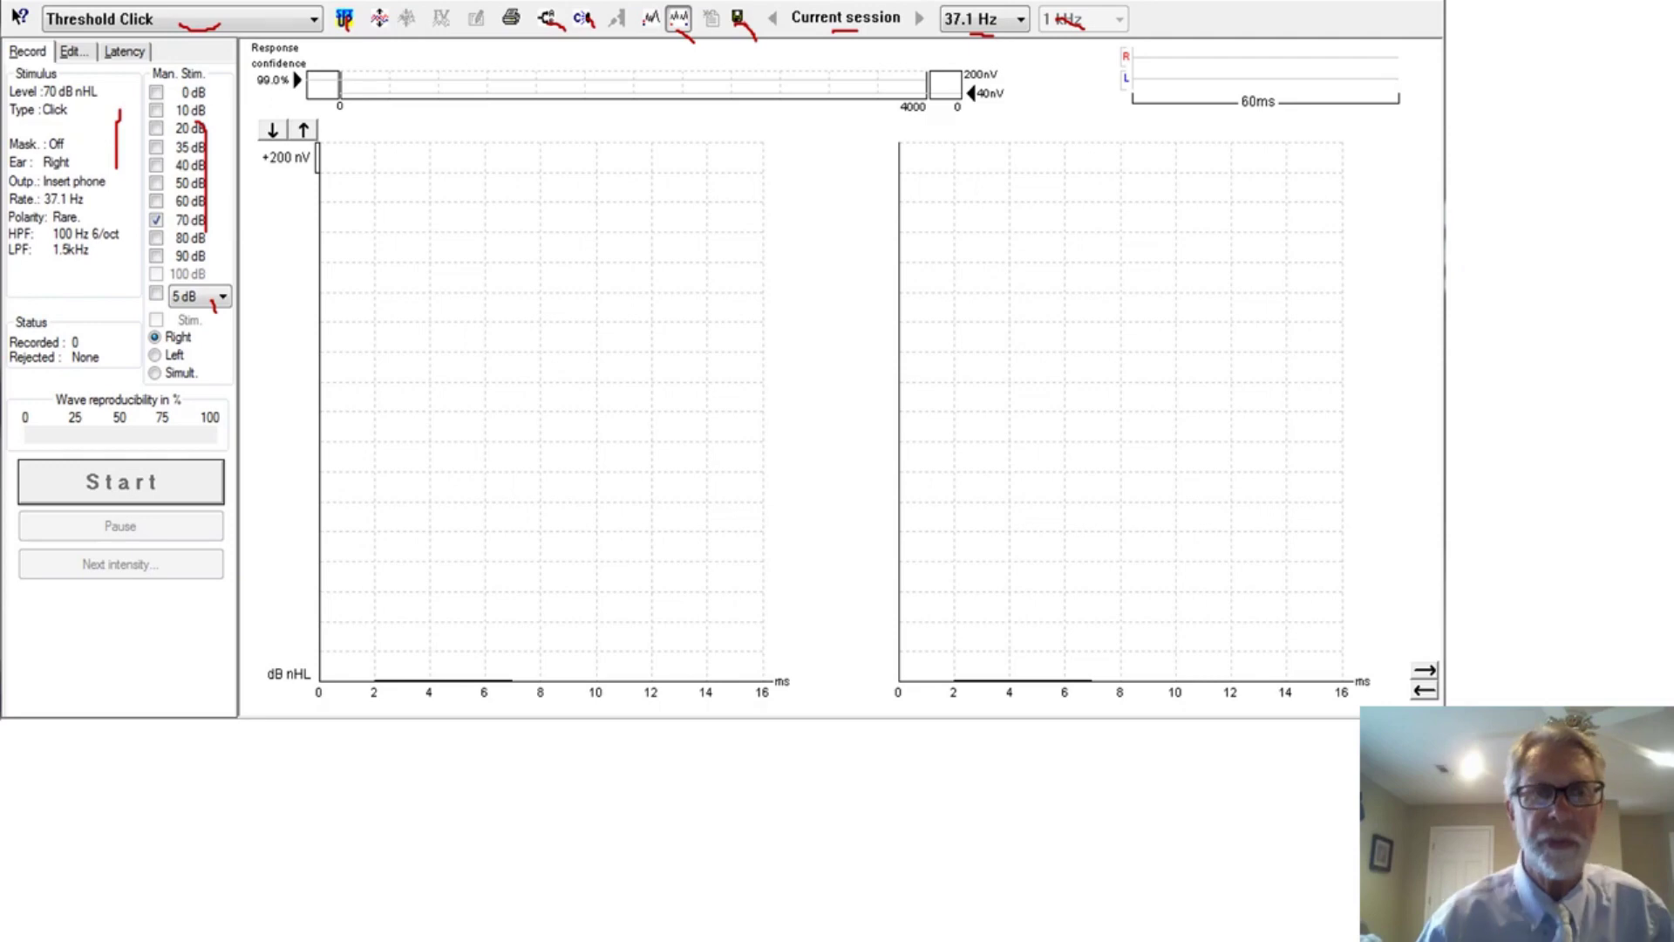
drag(199, 341, 207, 371)
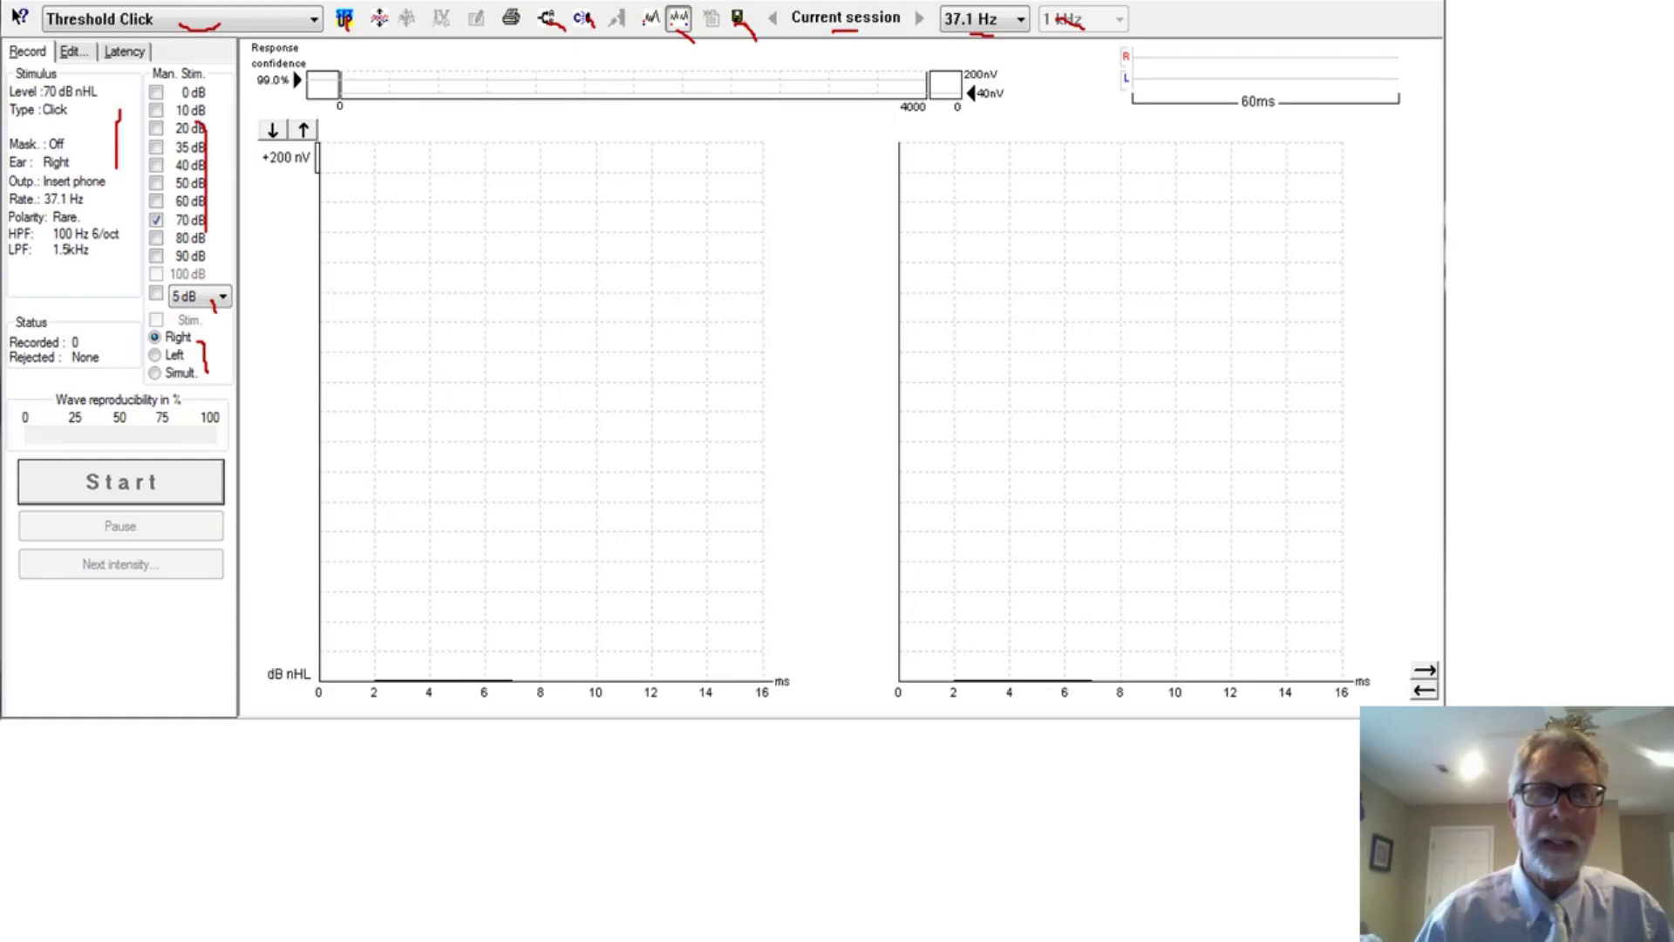
- Underline Start, Pause and Next intensity, and sketch a sample response on the left graph
drag(138, 501, 180, 504)
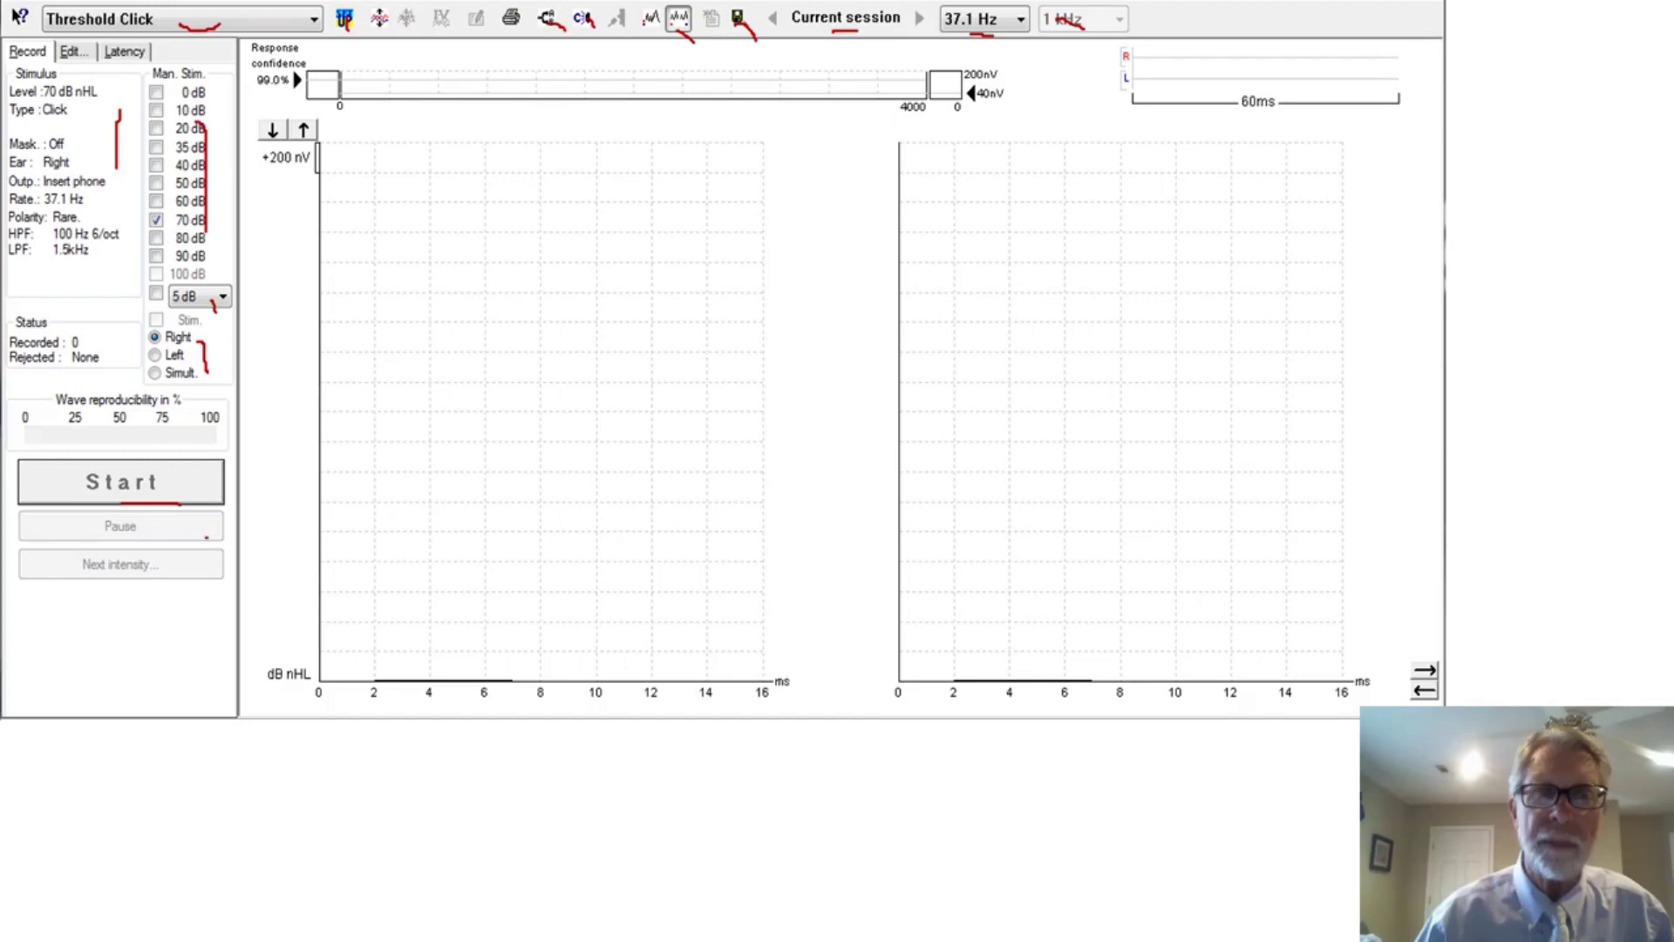
drag(175, 536, 209, 538)
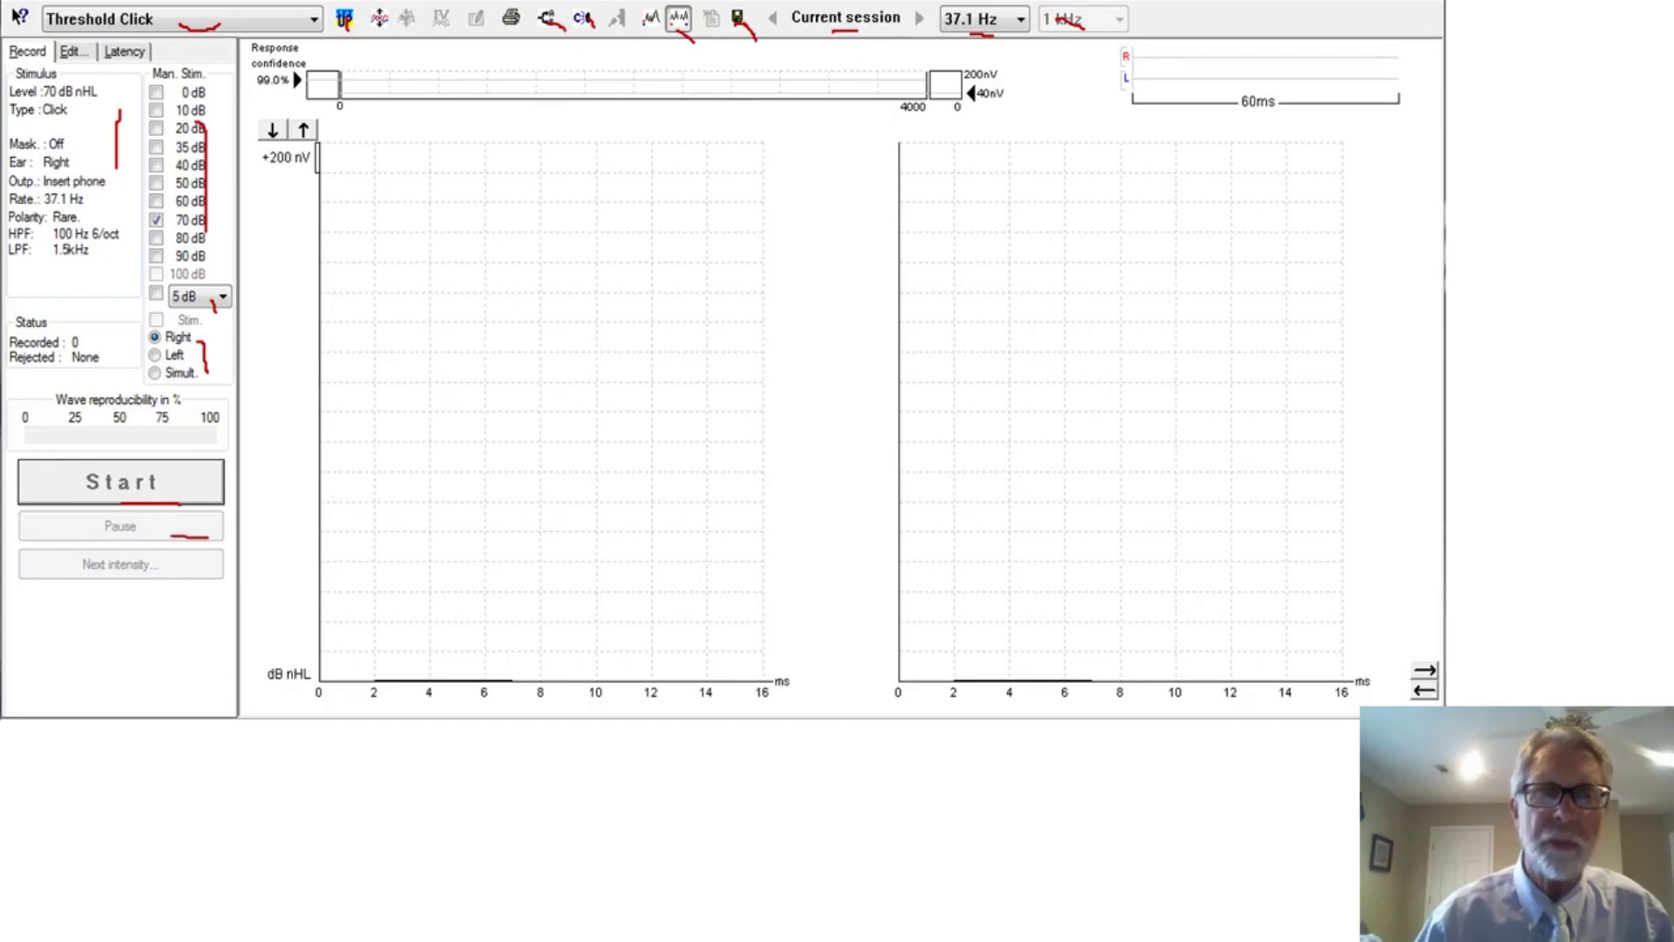
drag(199, 572, 161, 573)
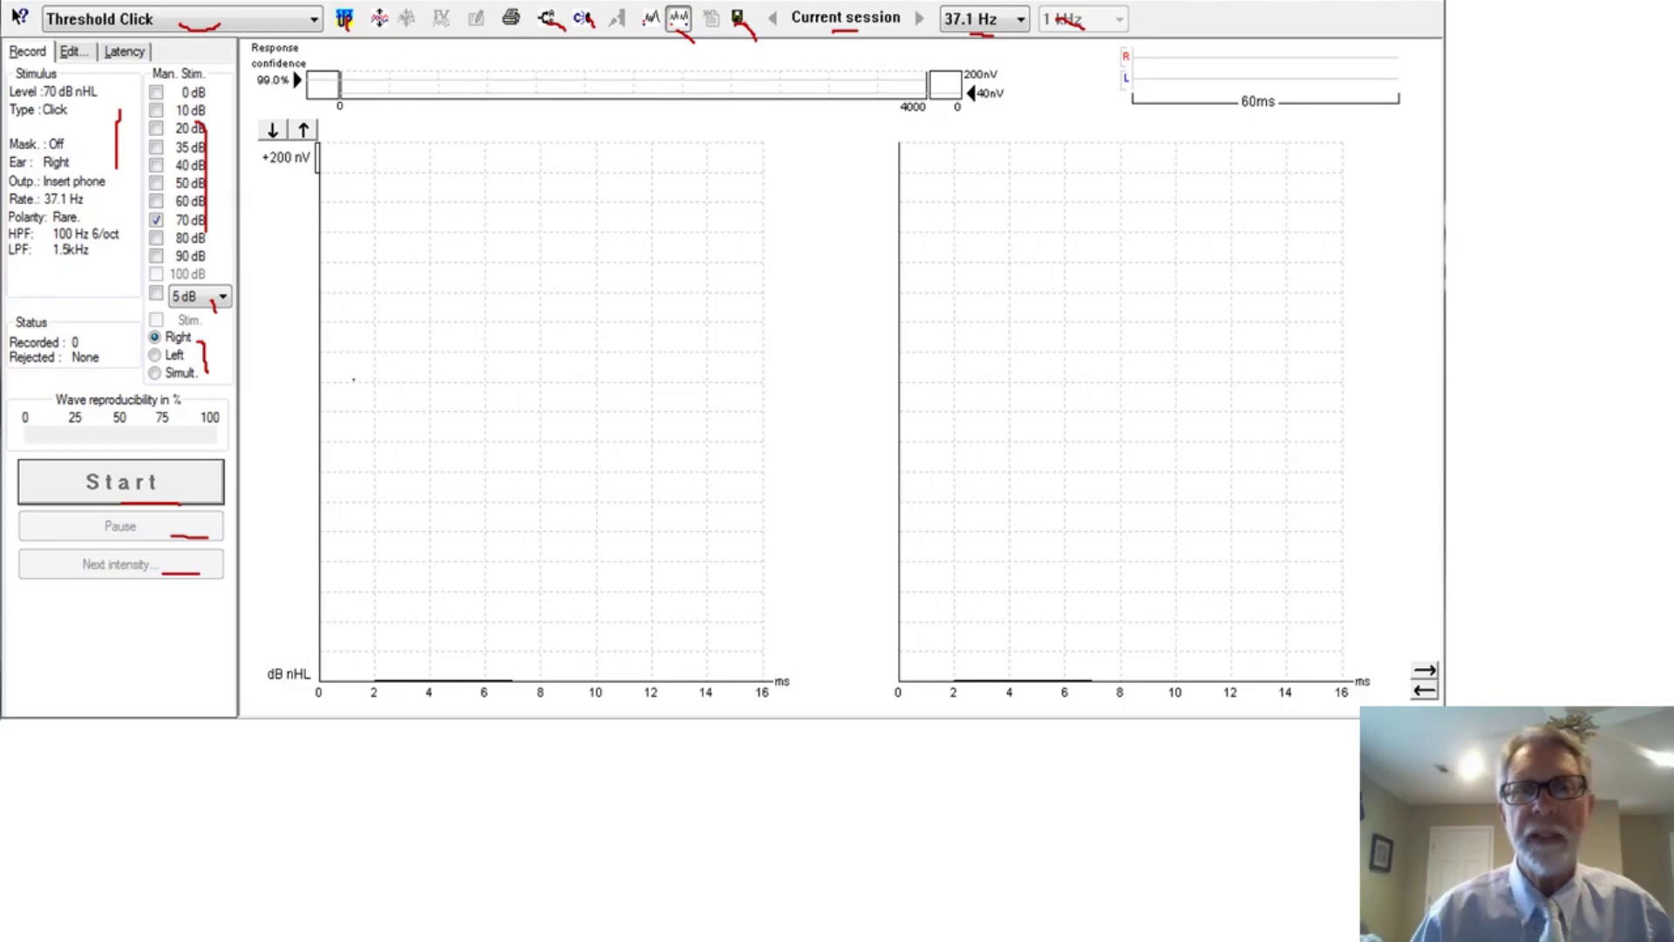
mouse_move(353, 379)
mouse_down()
mouse_move(421, 394)
mouse_move(520, 350)
mouse_move(691, 402)
mouse_up()
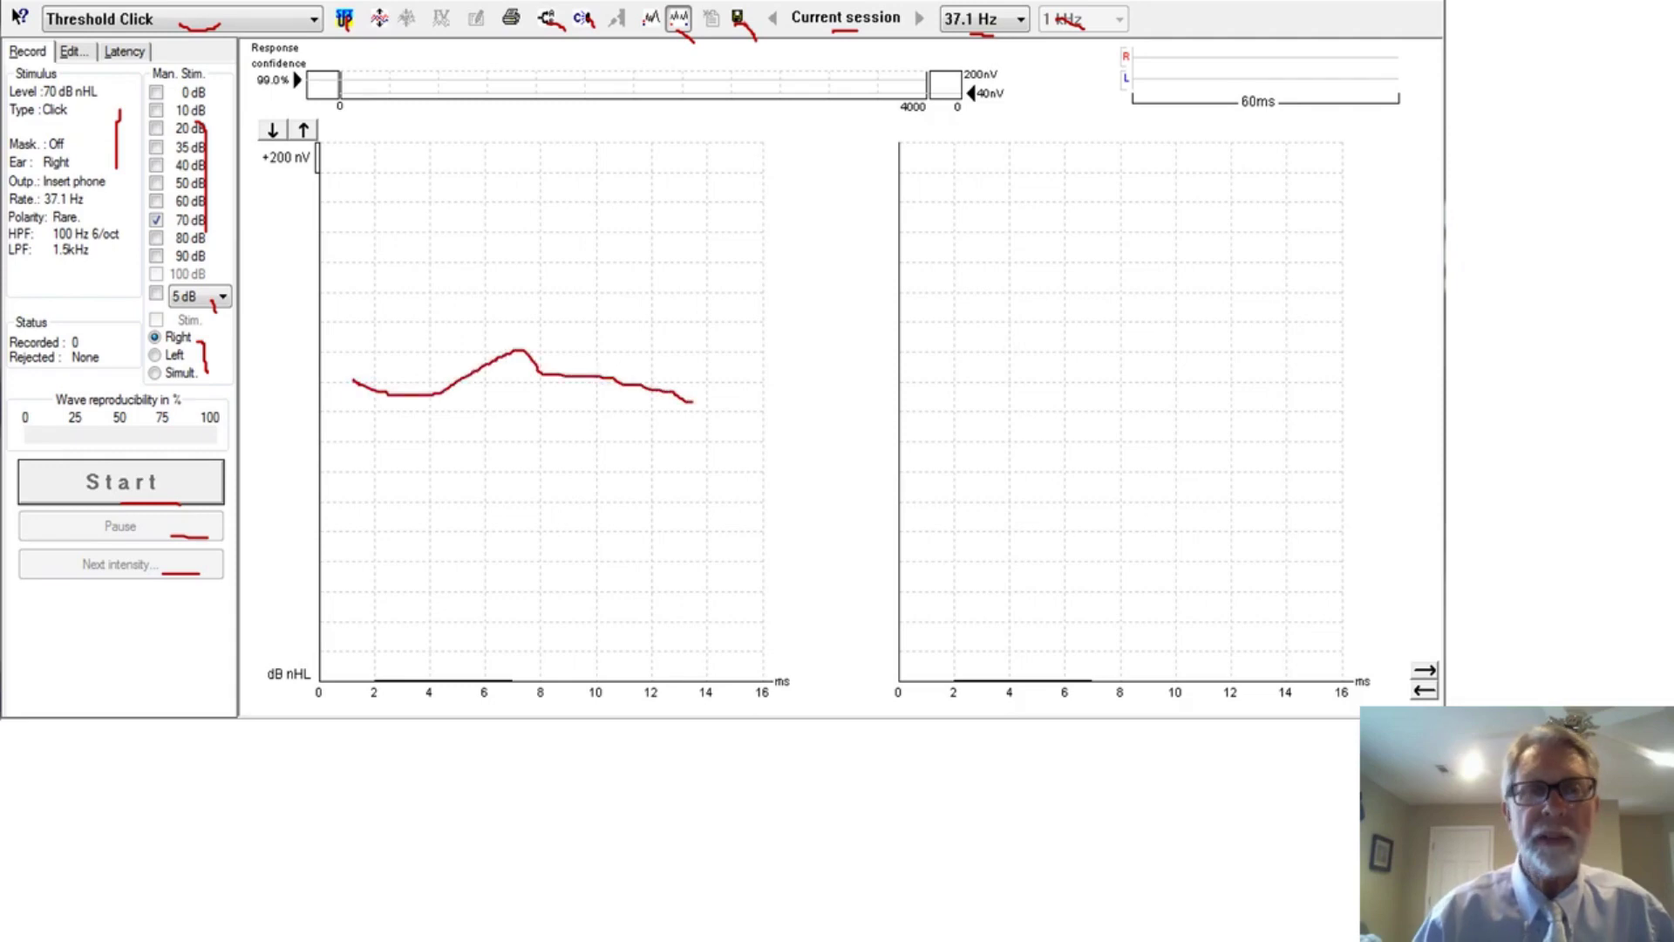
- Sketch a sample response on the right graph and circle the 60ms raw-trace display
mouse_move(986, 361)
mouse_down()
mouse_move(1157, 355)
mouse_move(1215, 324)
mouse_move(1296, 384)
mouse_up()
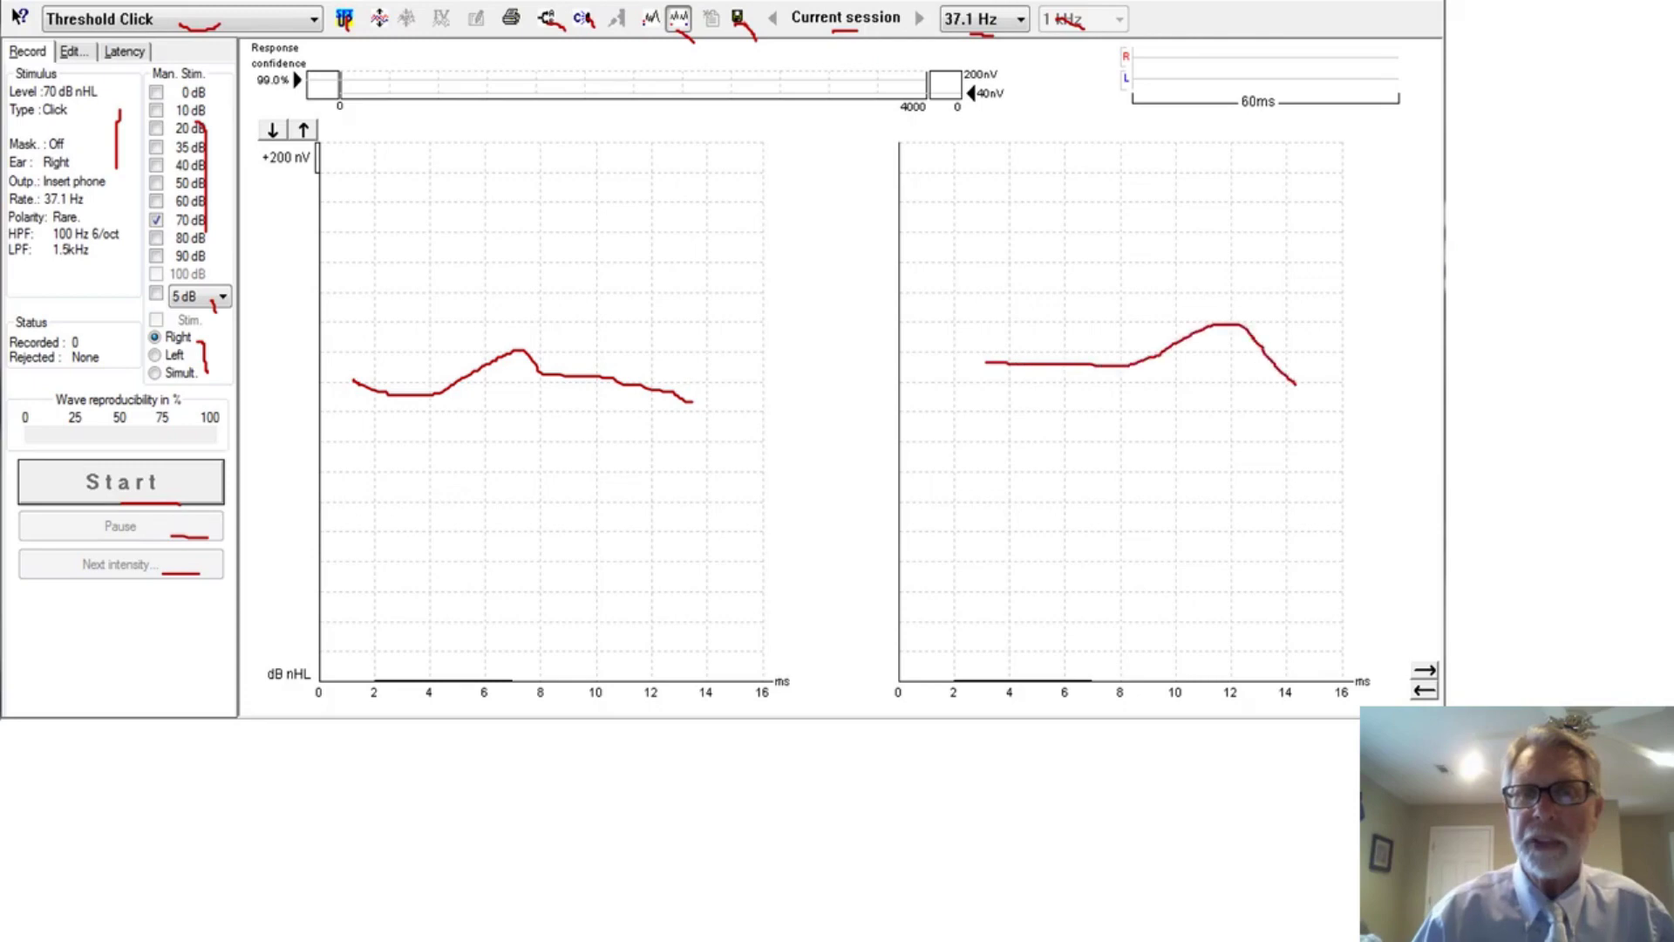
mouse_move(1177, 63)
mouse_down()
mouse_move(1235, 62)
mouse_move(1269, 123)
mouse_move(1188, 94)
mouse_move(1185, 71)
mouse_up()
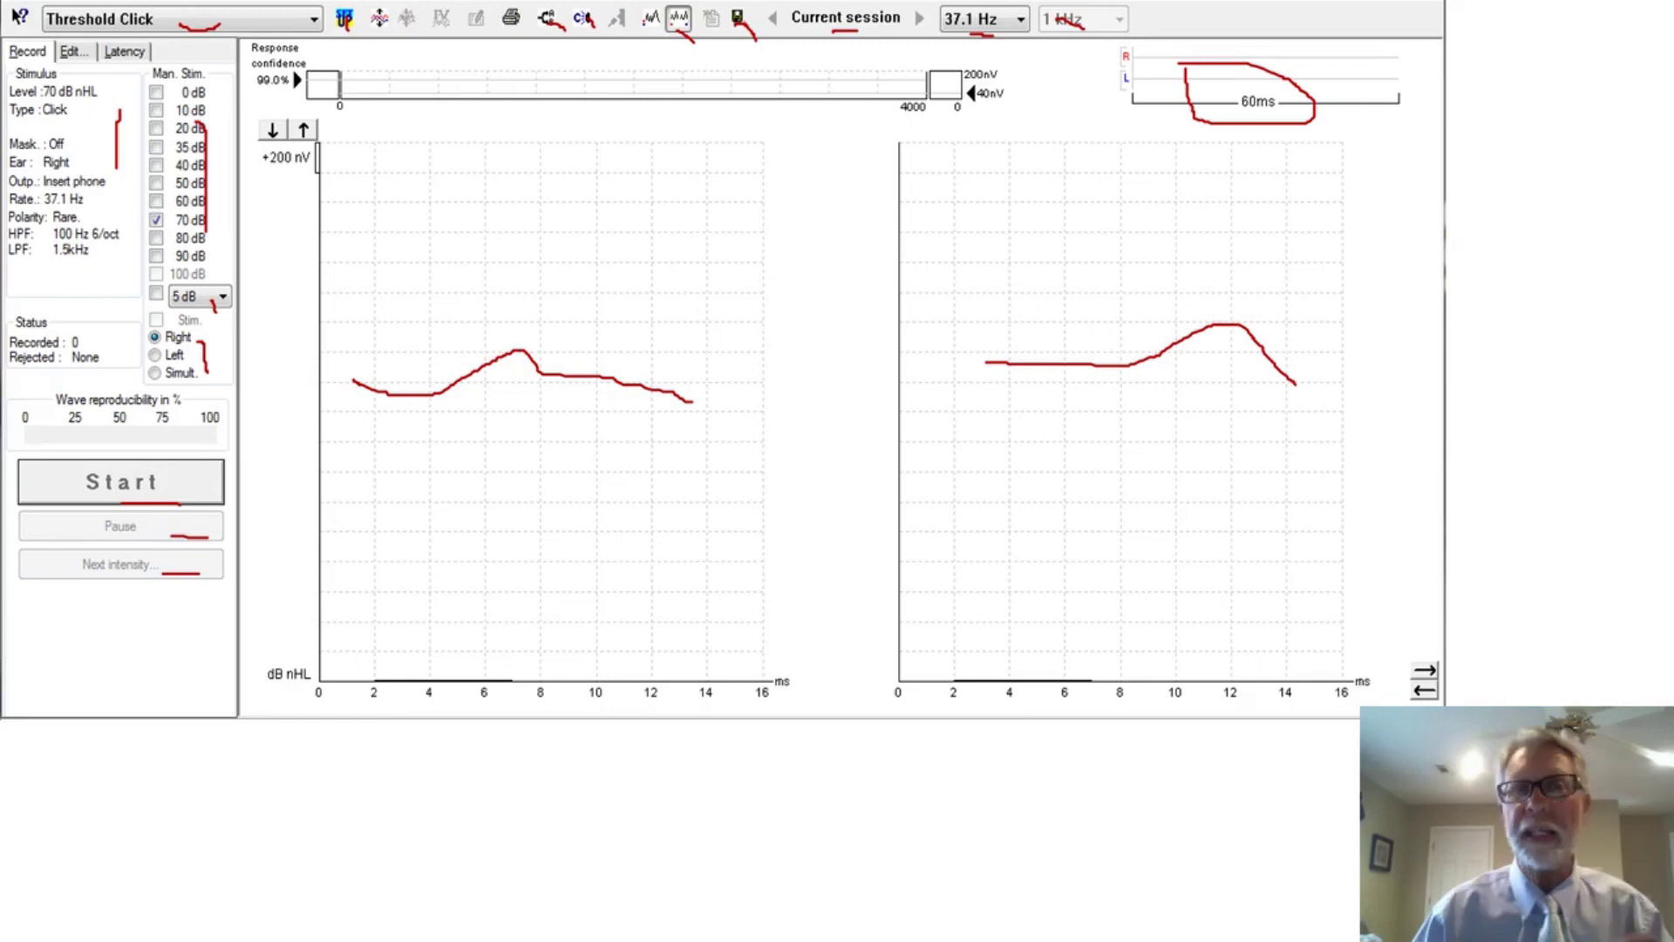
- Sketch a rising-then-falling response-confidence curve and mark the 200nV level
drag(356, 94, 549, 75)
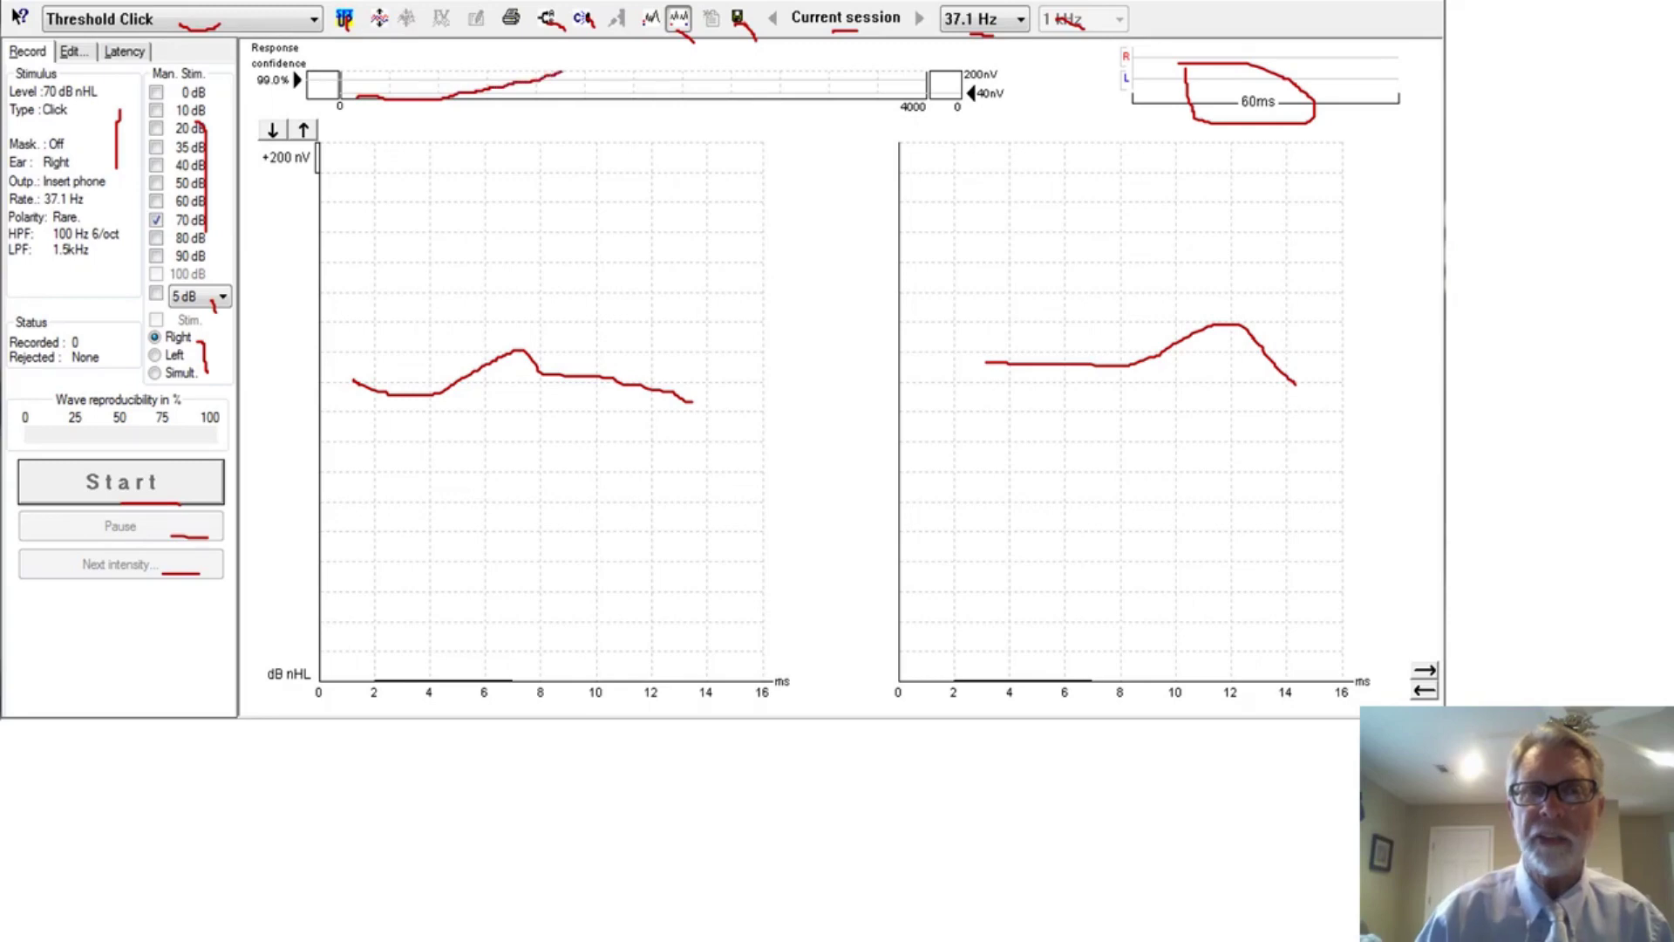
drag(338, 74, 360, 58)
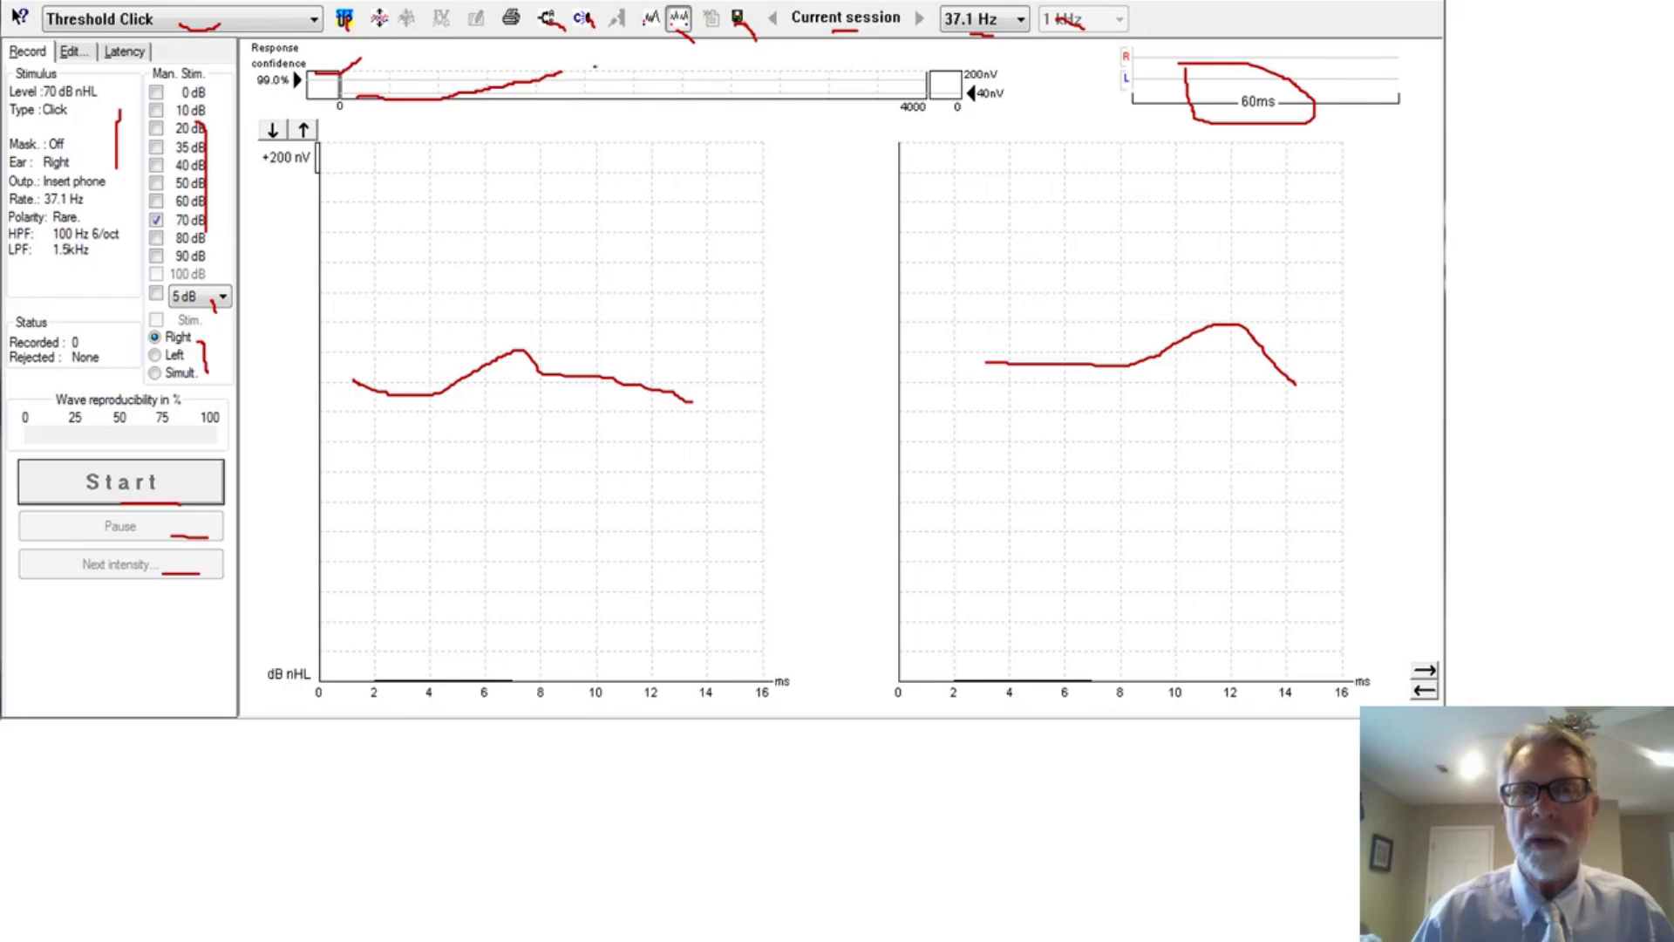
mouse_move(594, 65)
mouse_down()
mouse_move(706, 105)
mouse_move(780, 107)
mouse_up()
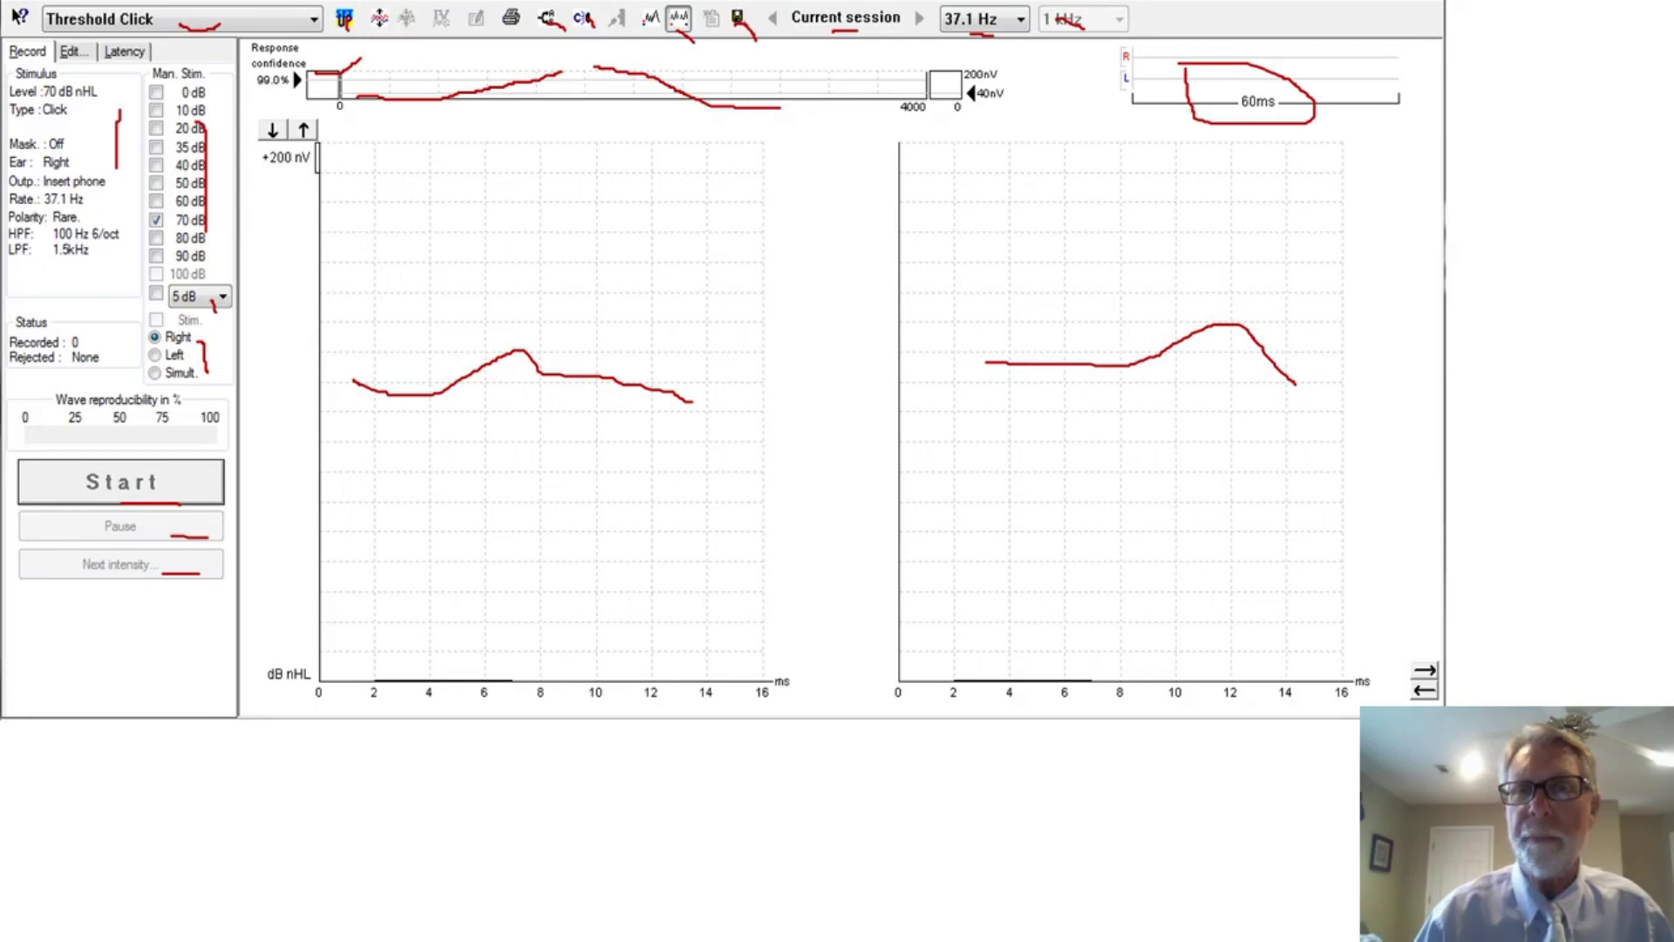
drag(948, 72, 968, 75)
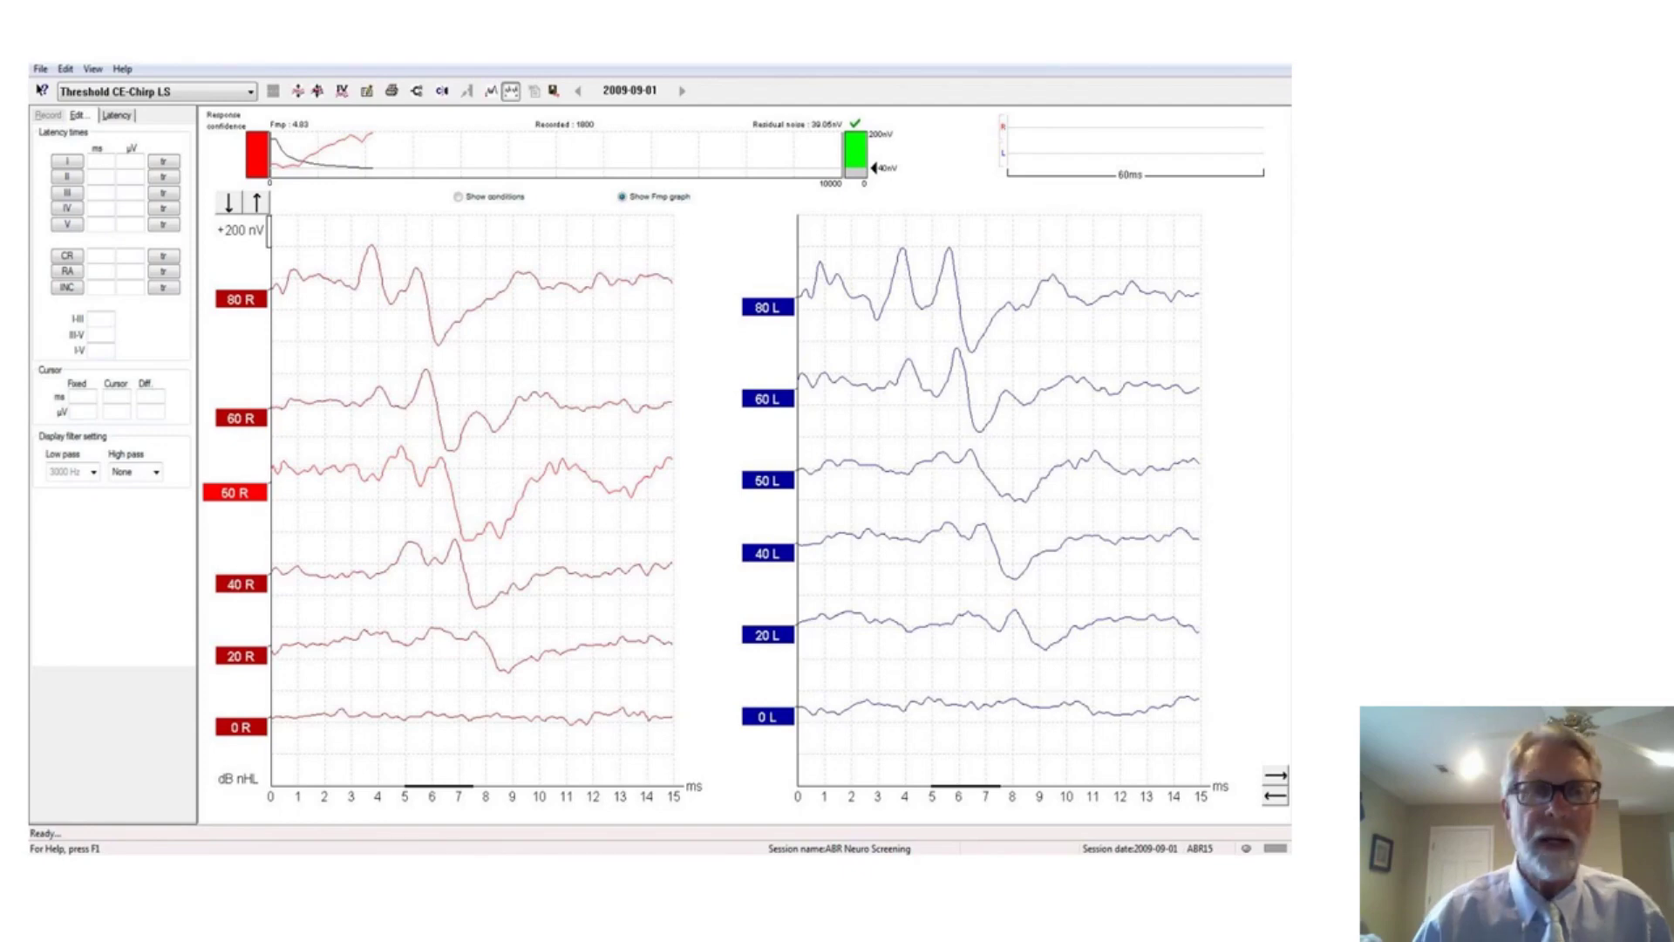
- Mark the wave I–V latencies, their amplitudes and the I-III, III-V and I-V interpeak latencies
drag(98, 156, 99, 223)
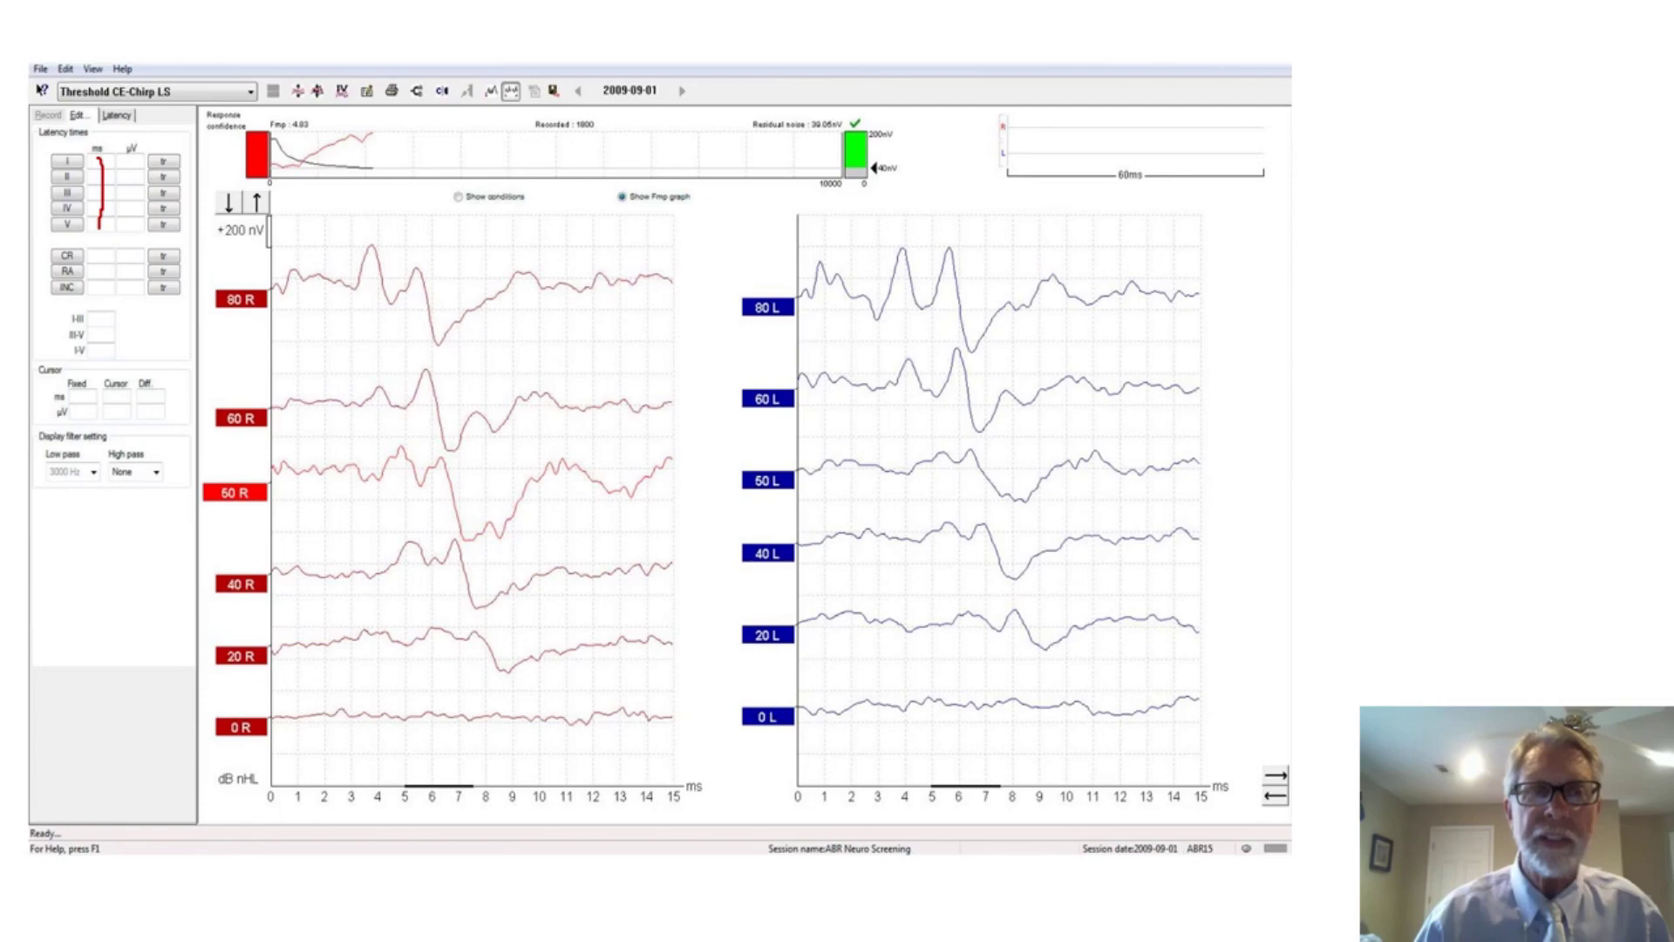
mouse_move(127, 161)
mouse_down()
mouse_move(147, 179)
mouse_move(134, 225)
mouse_up()
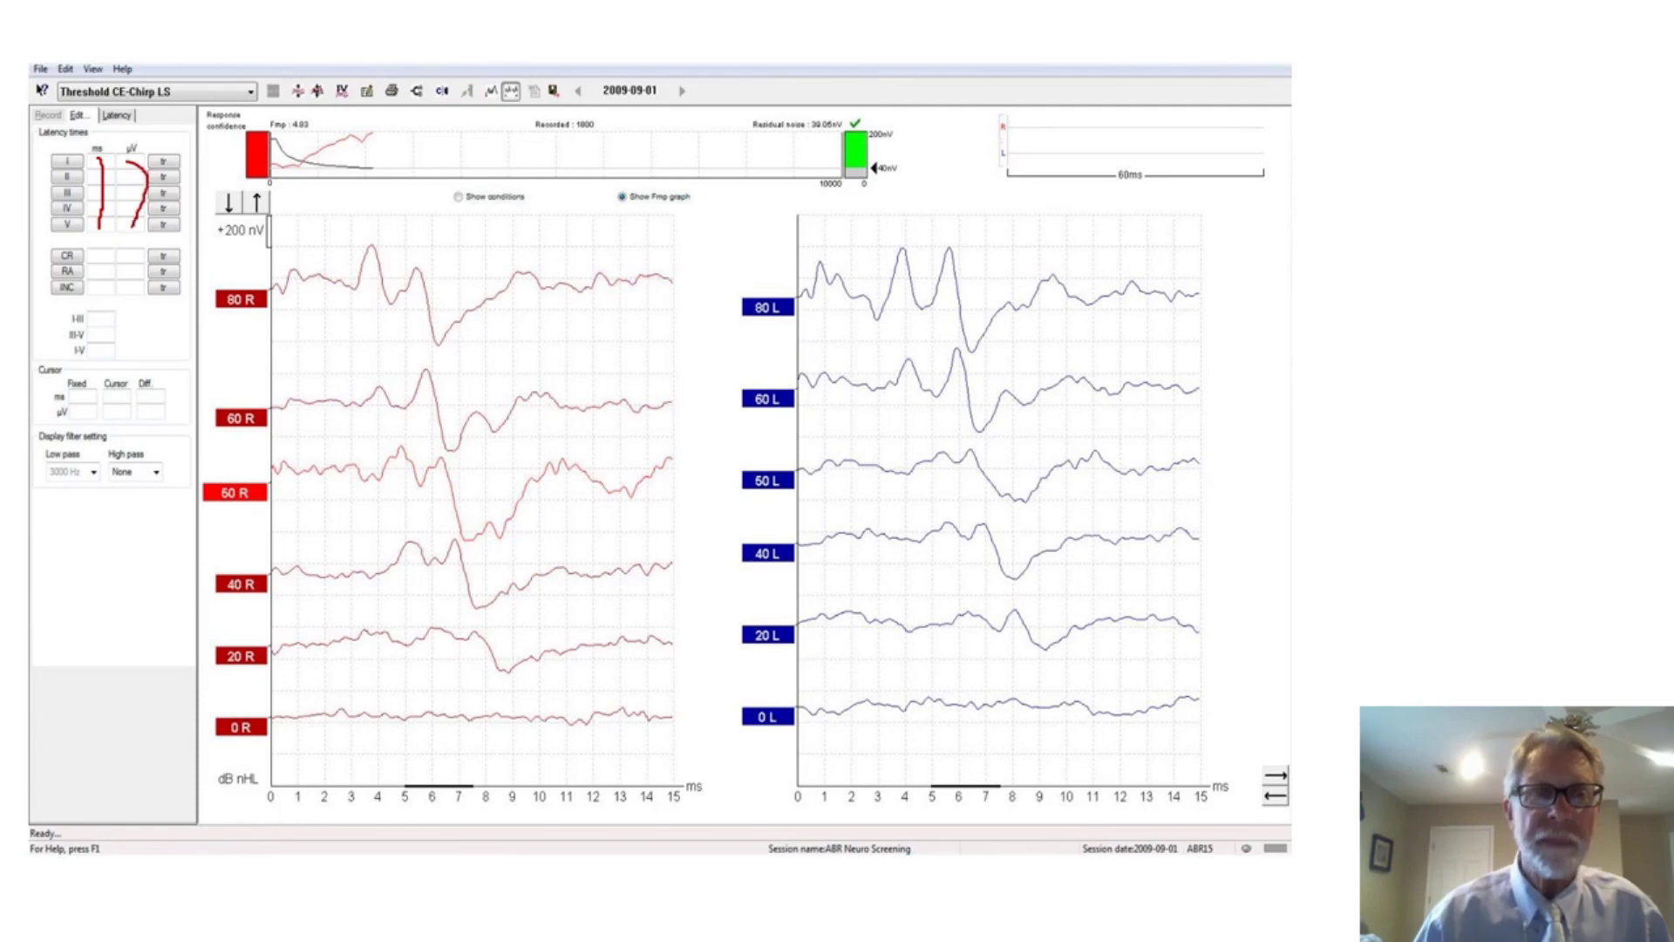
drag(111, 309, 116, 362)
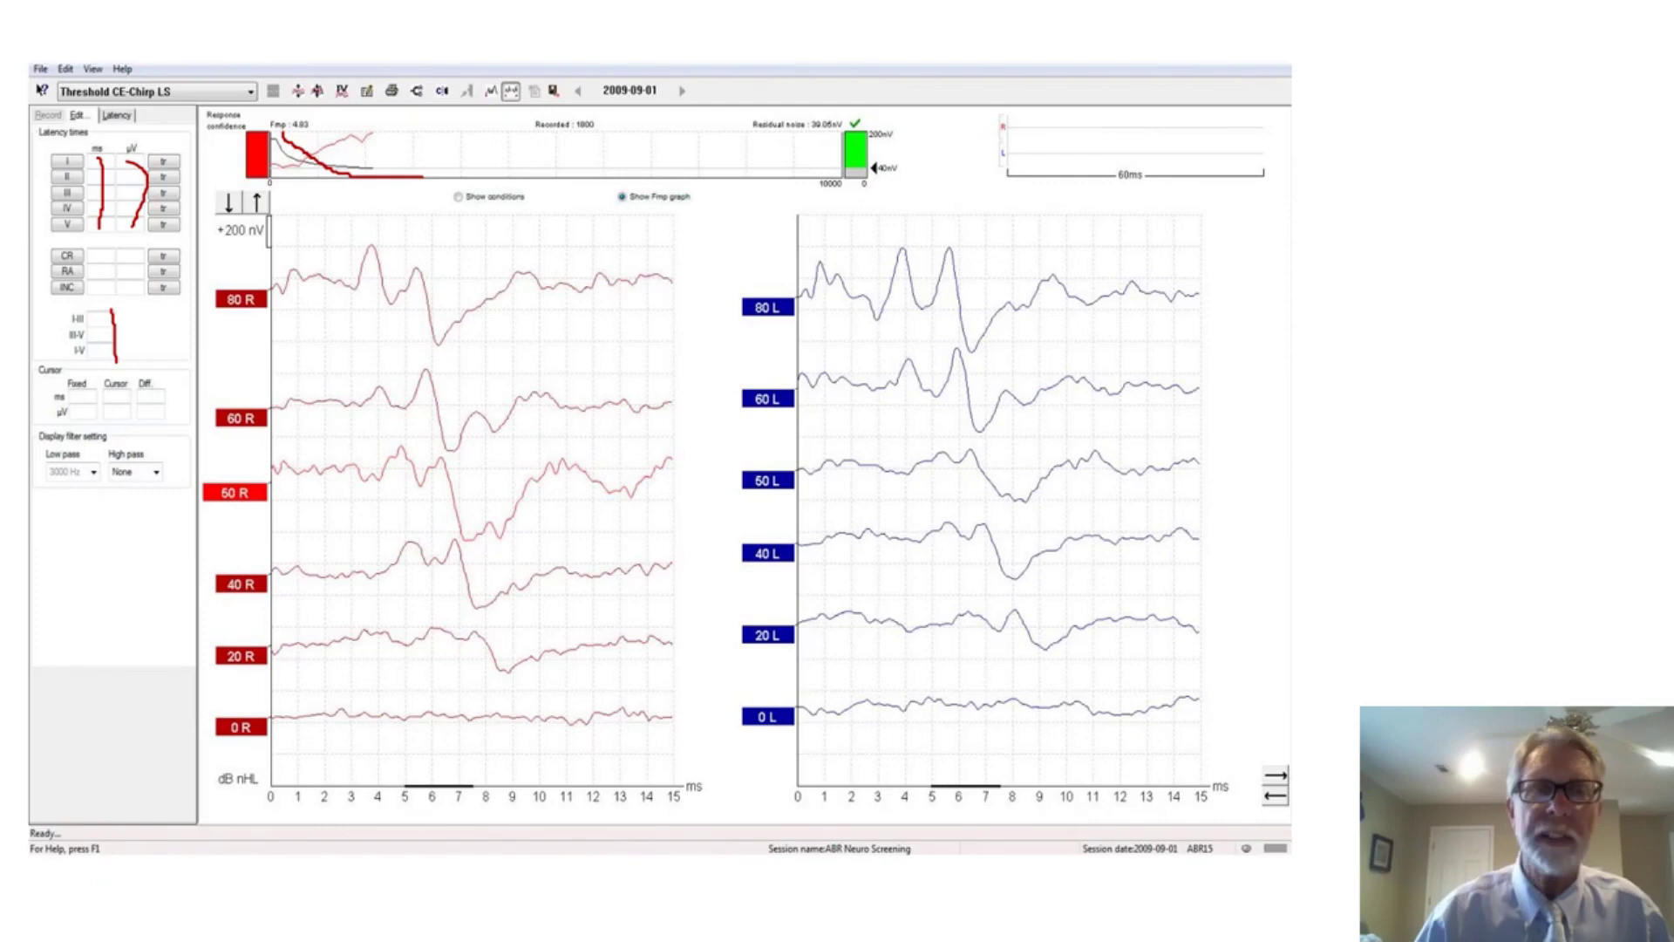
- Circle the vertical and horizontal trace adjusters and the display filter settings, then show the enlarged left-ear waveforms
mouse_move(239, 195)
mouse_down()
mouse_move(270, 195)
mouse_move(259, 218)
mouse_move(225, 183)
mouse_up()
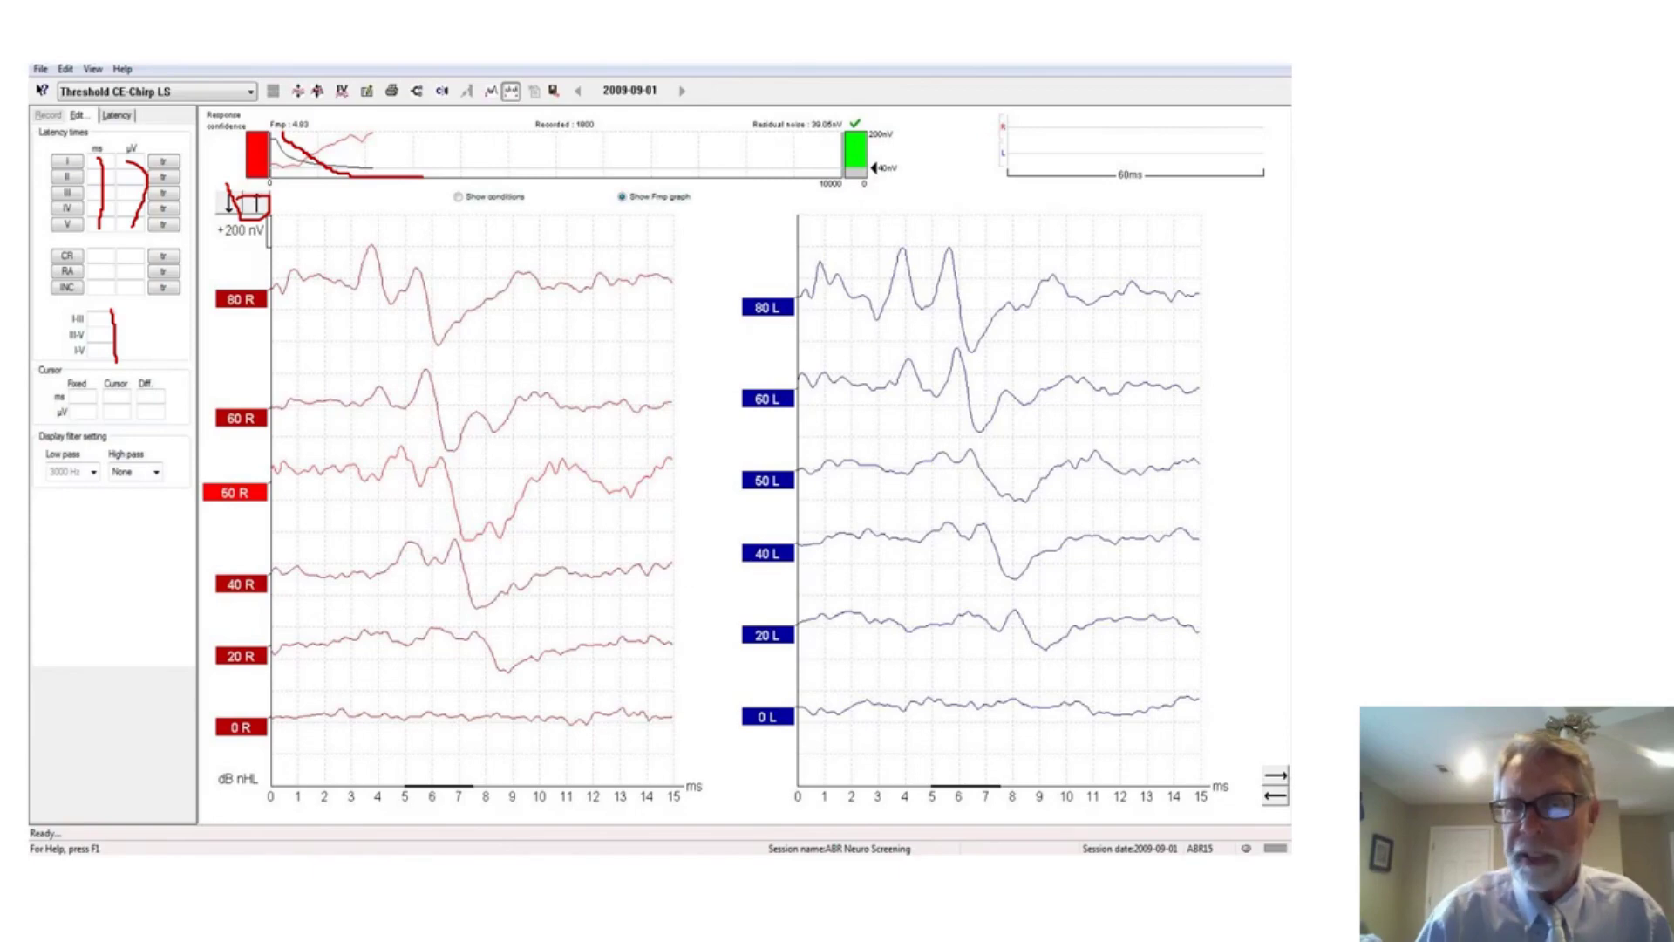
mouse_move(1239, 720)
mouse_down()
mouse_move(1264, 819)
mouse_move(1300, 817)
mouse_move(1253, 755)
mouse_up()
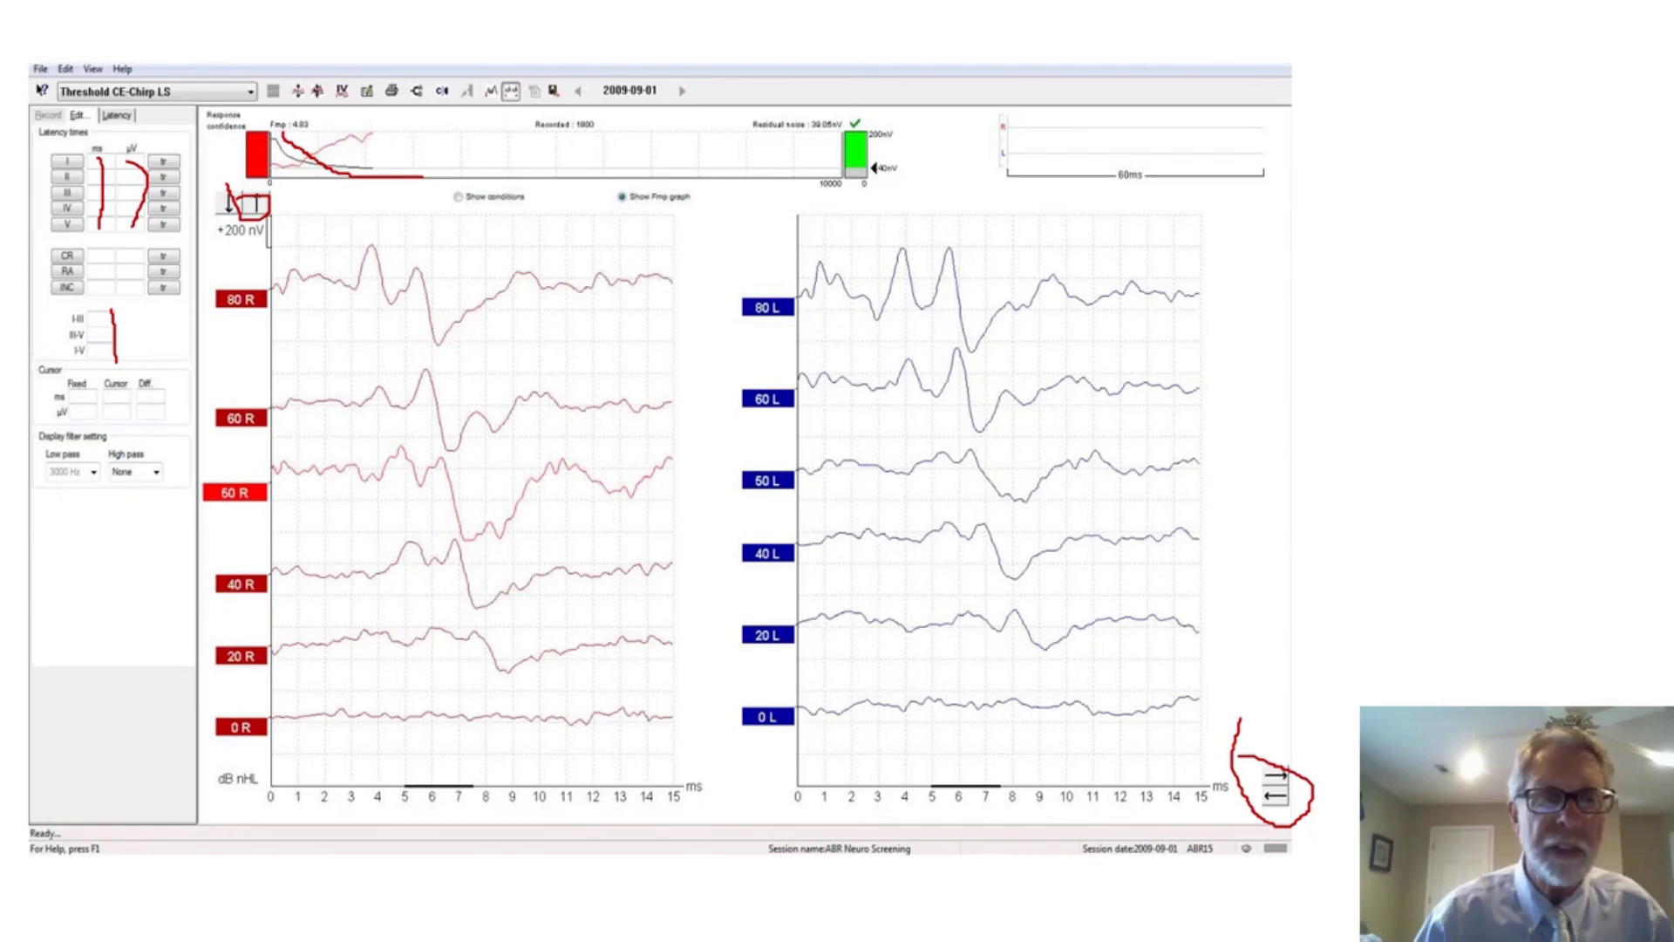
mouse_move(61, 517)
mouse_down()
mouse_move(164, 528)
mouse_move(191, 446)
mouse_move(70, 441)
mouse_move(28, 479)
mouse_move(83, 511)
mouse_up()
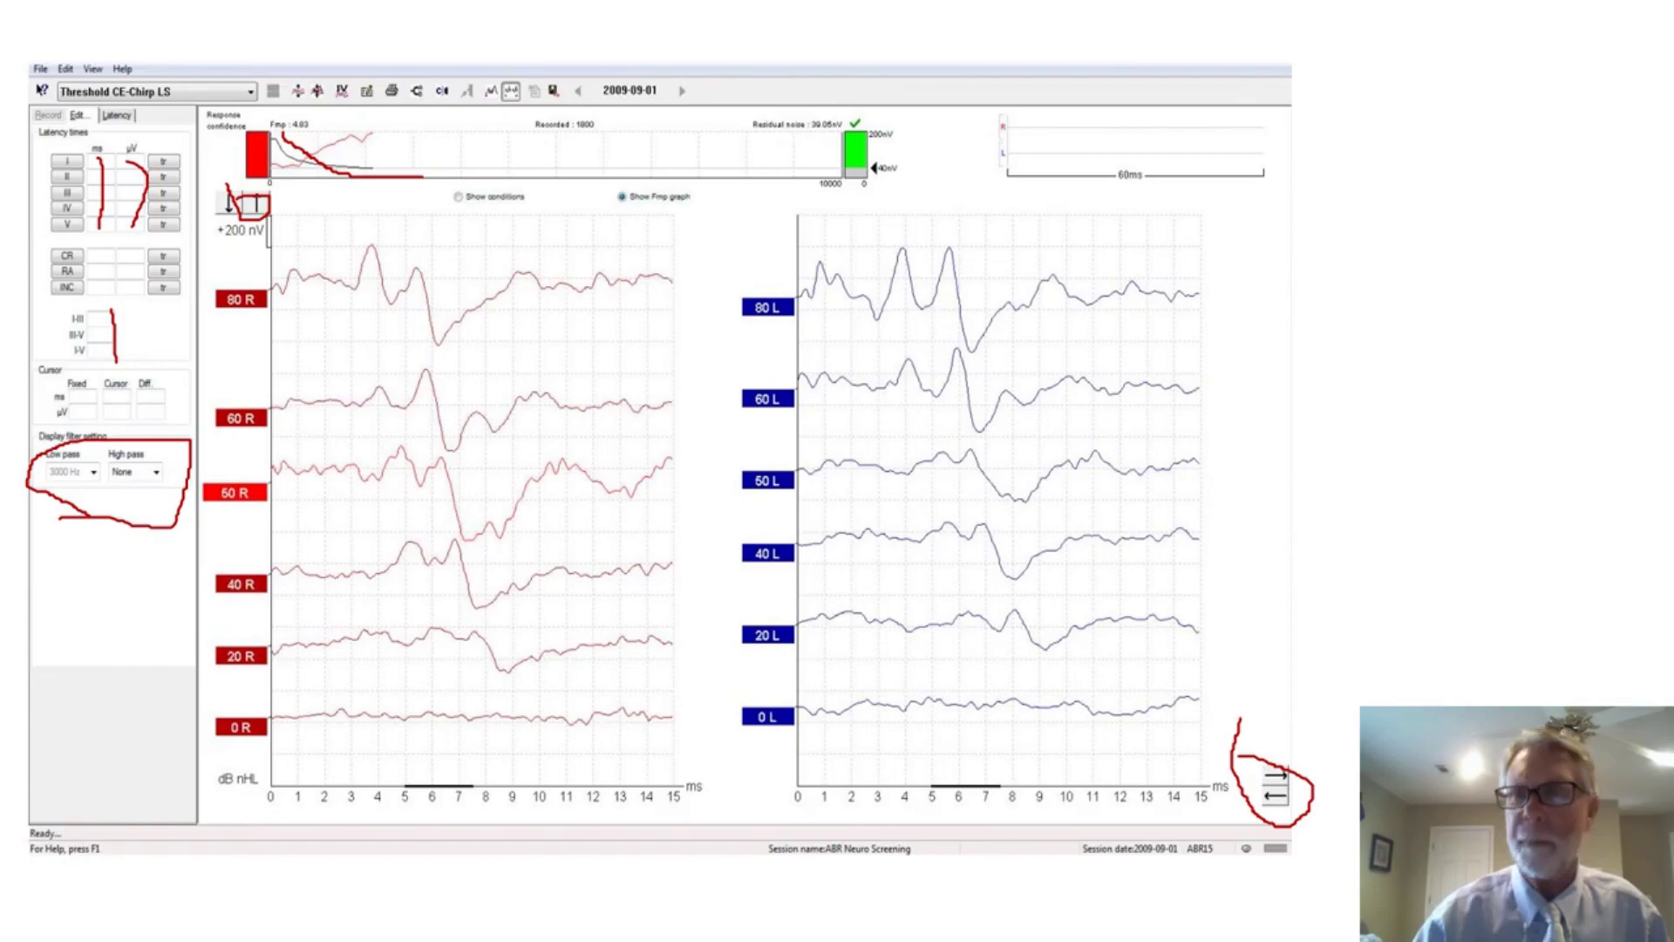
key(Right)
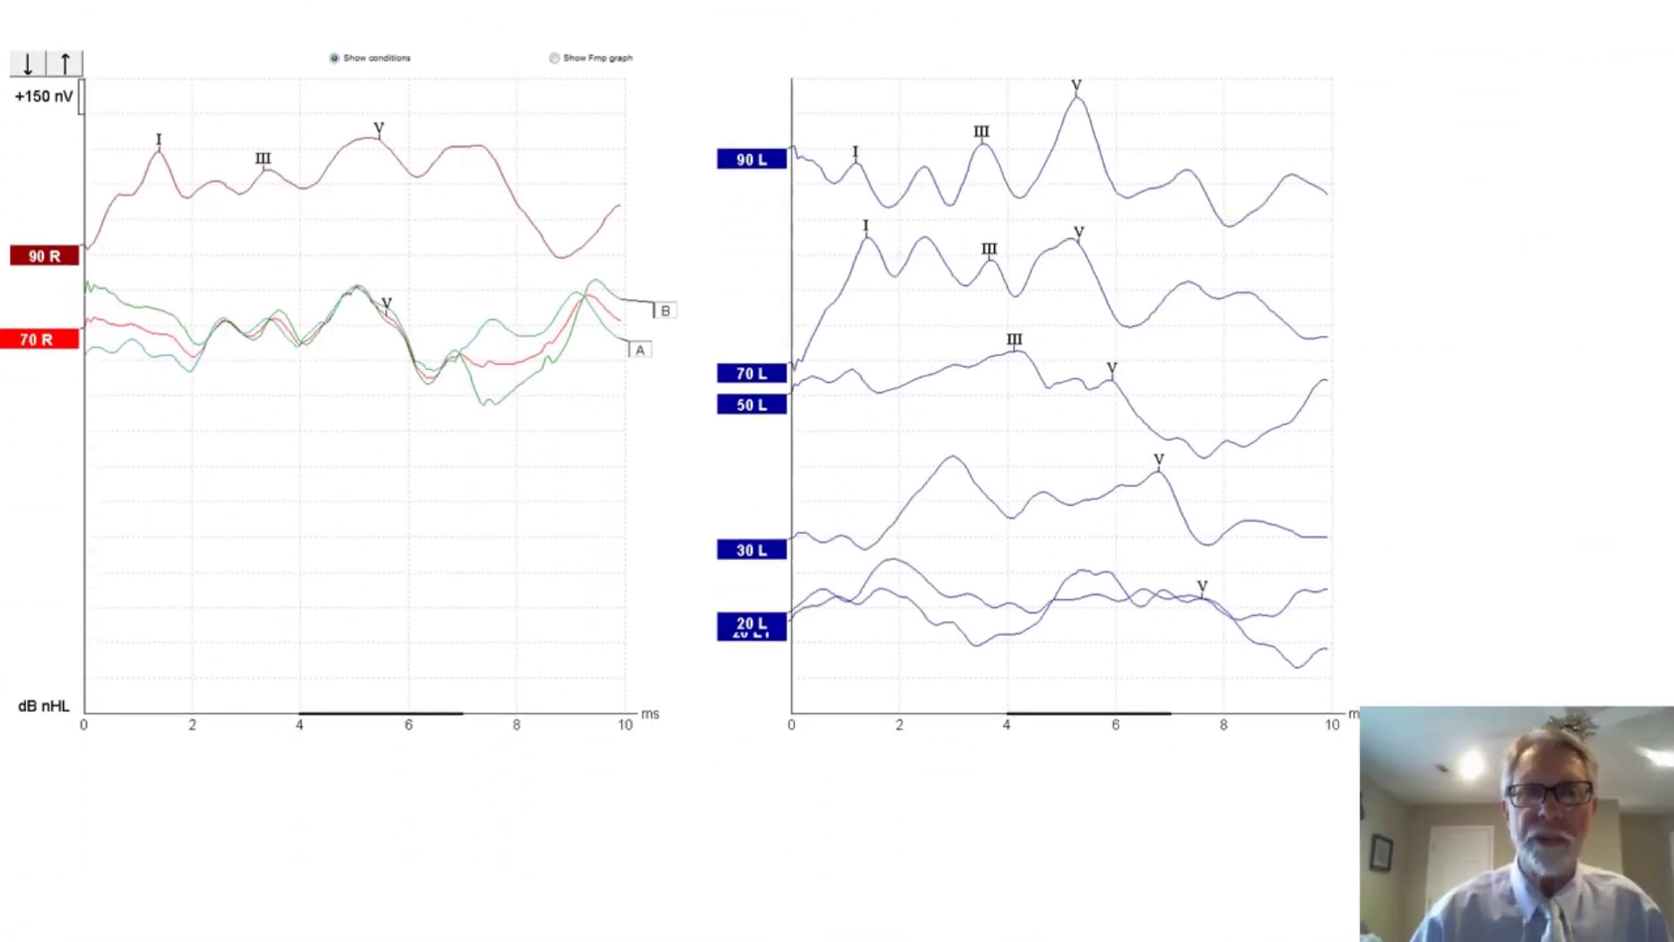
- Circle the A and B labels at the end of the 70 R traces in red
mouse_move(612, 297)
mouse_down()
mouse_move(619, 350)
mouse_move(692, 394)
mouse_move(714, 351)
mouse_move(620, 305)
mouse_up()
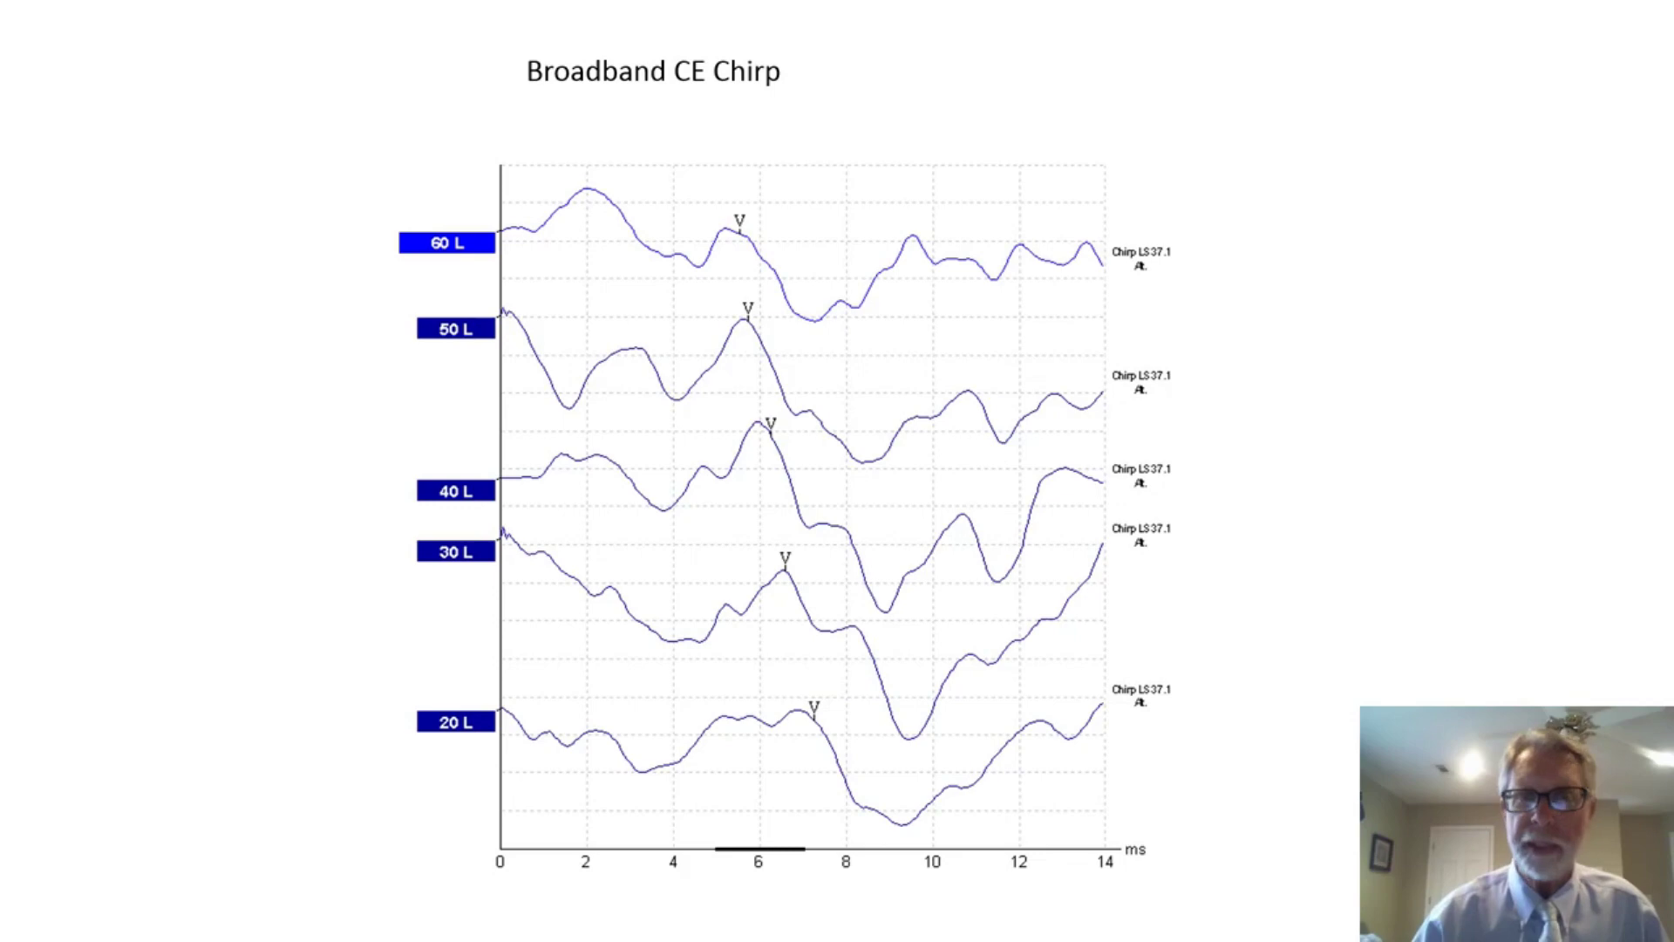
- Mark the post-wave V slopes on broadband 20 L, 4k Hz 40 L and 2k Hz 30 L
drag(825, 703, 874, 775)
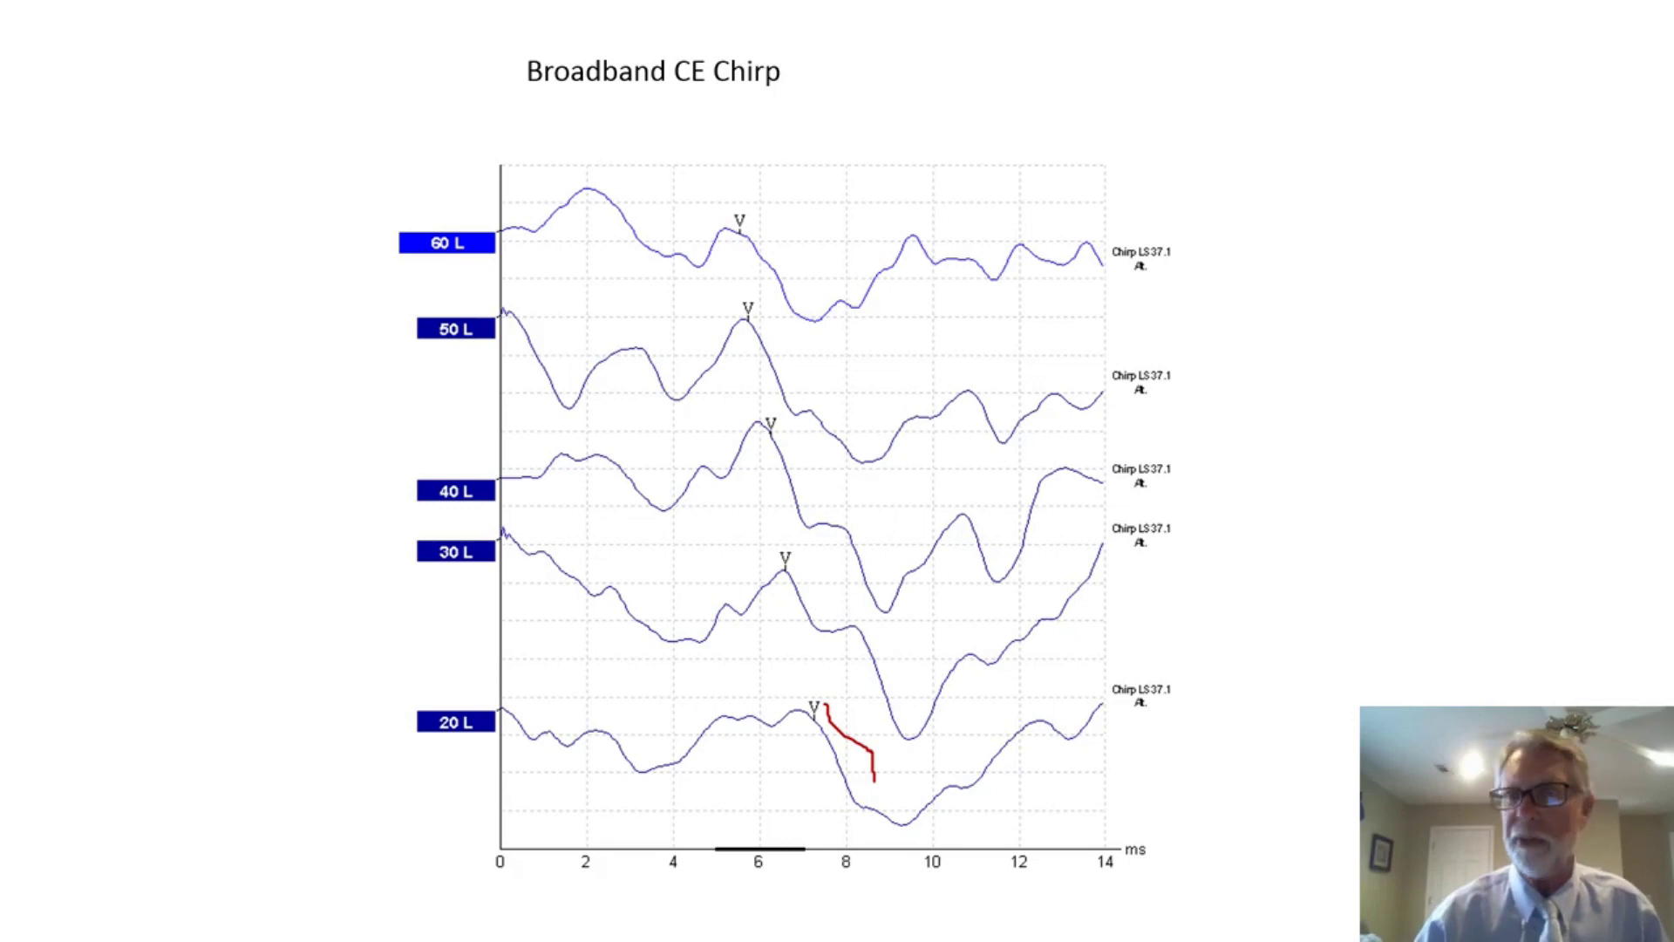
key(Right)
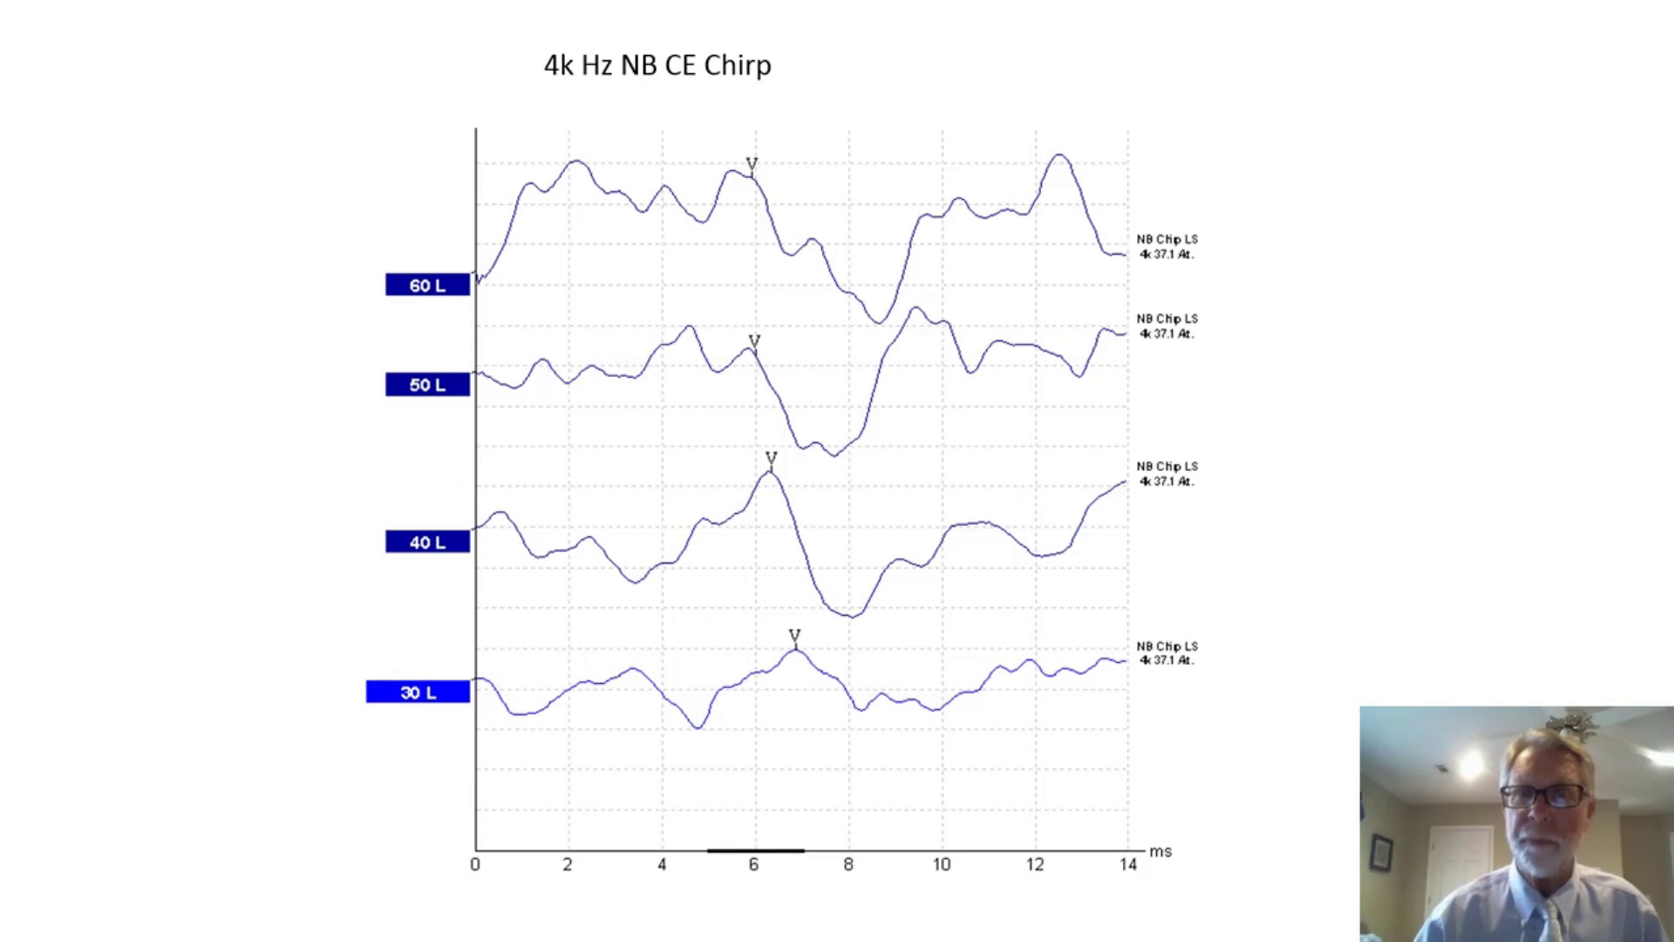
drag(774, 493, 827, 603)
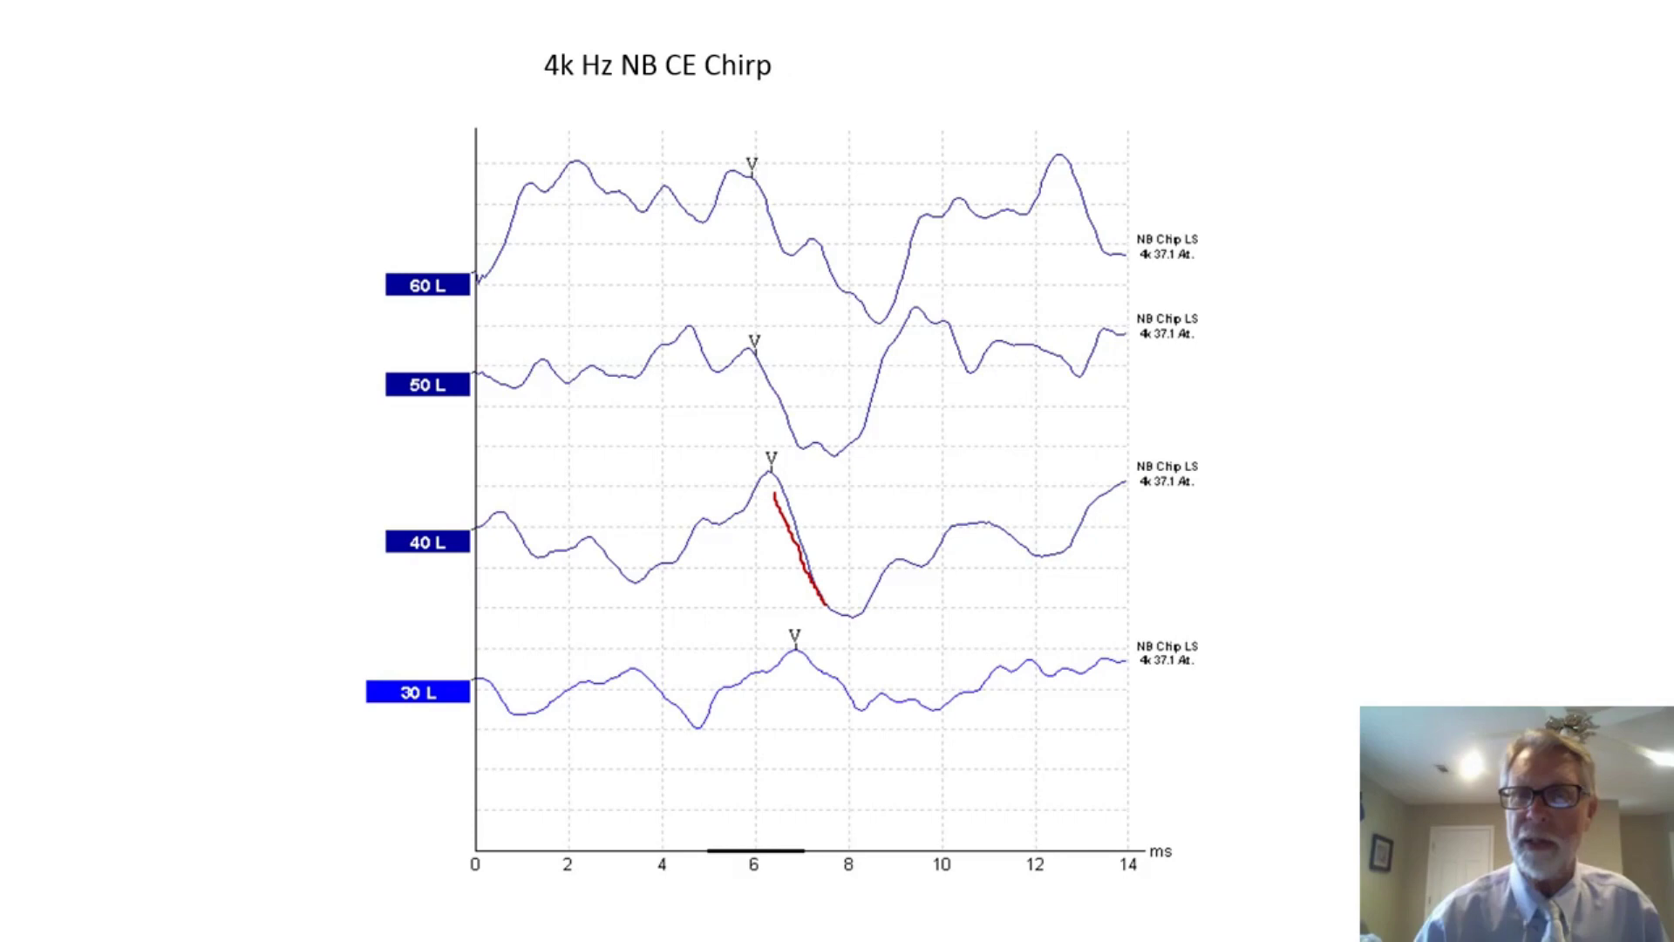
key(Right)
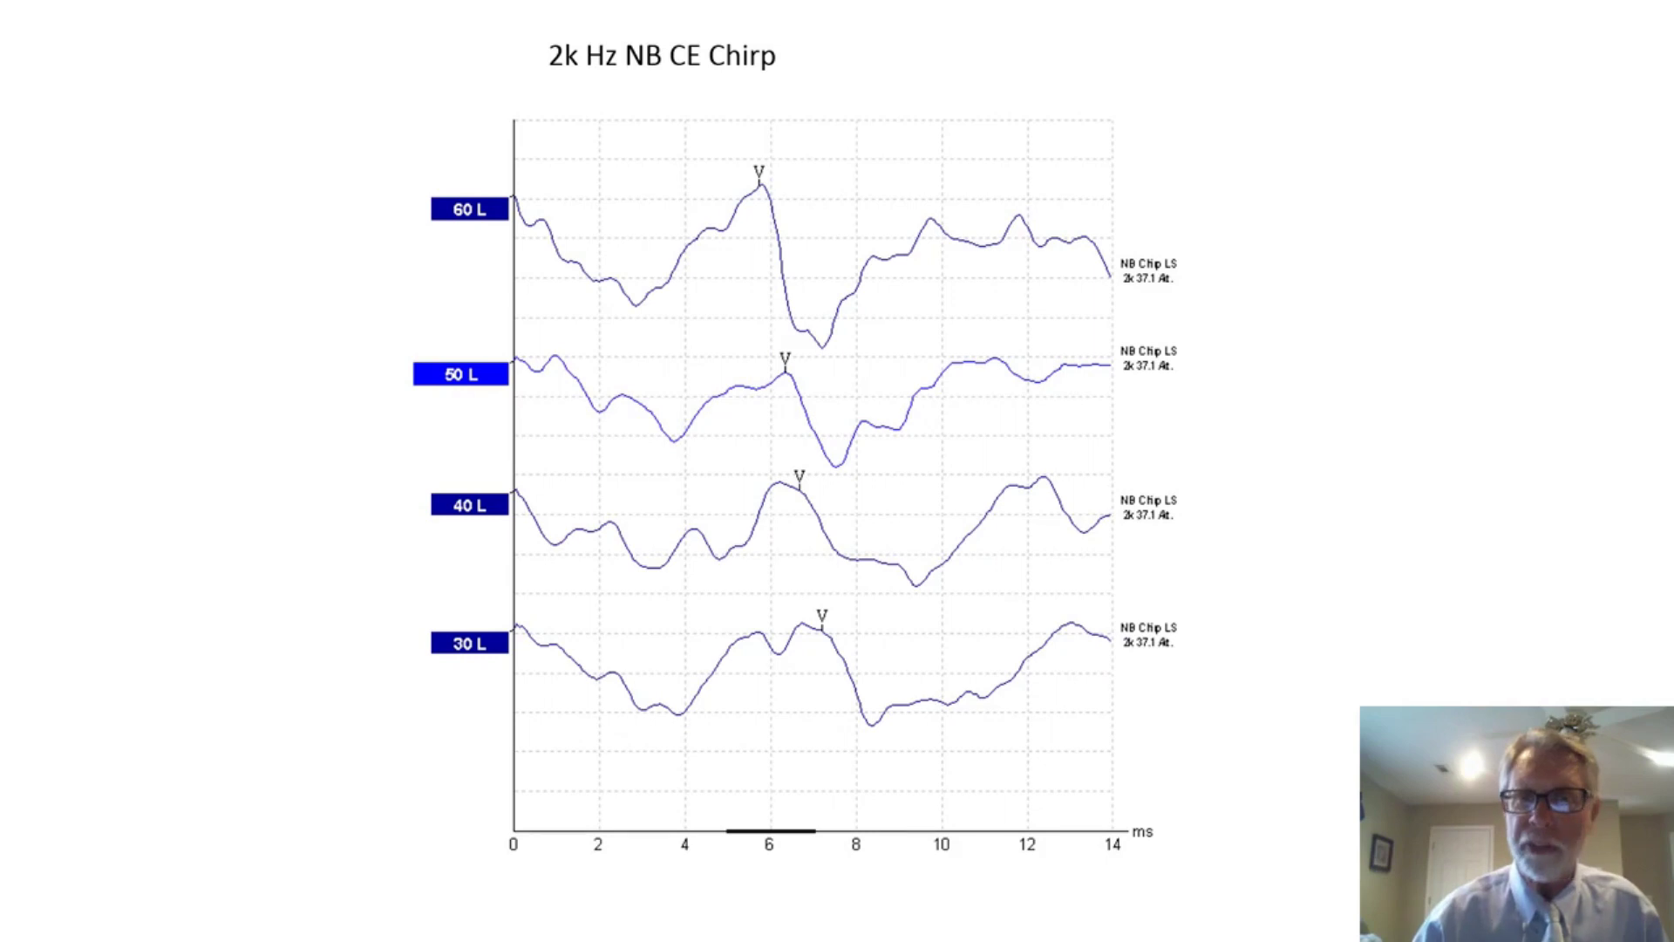
drag(815, 628, 863, 727)
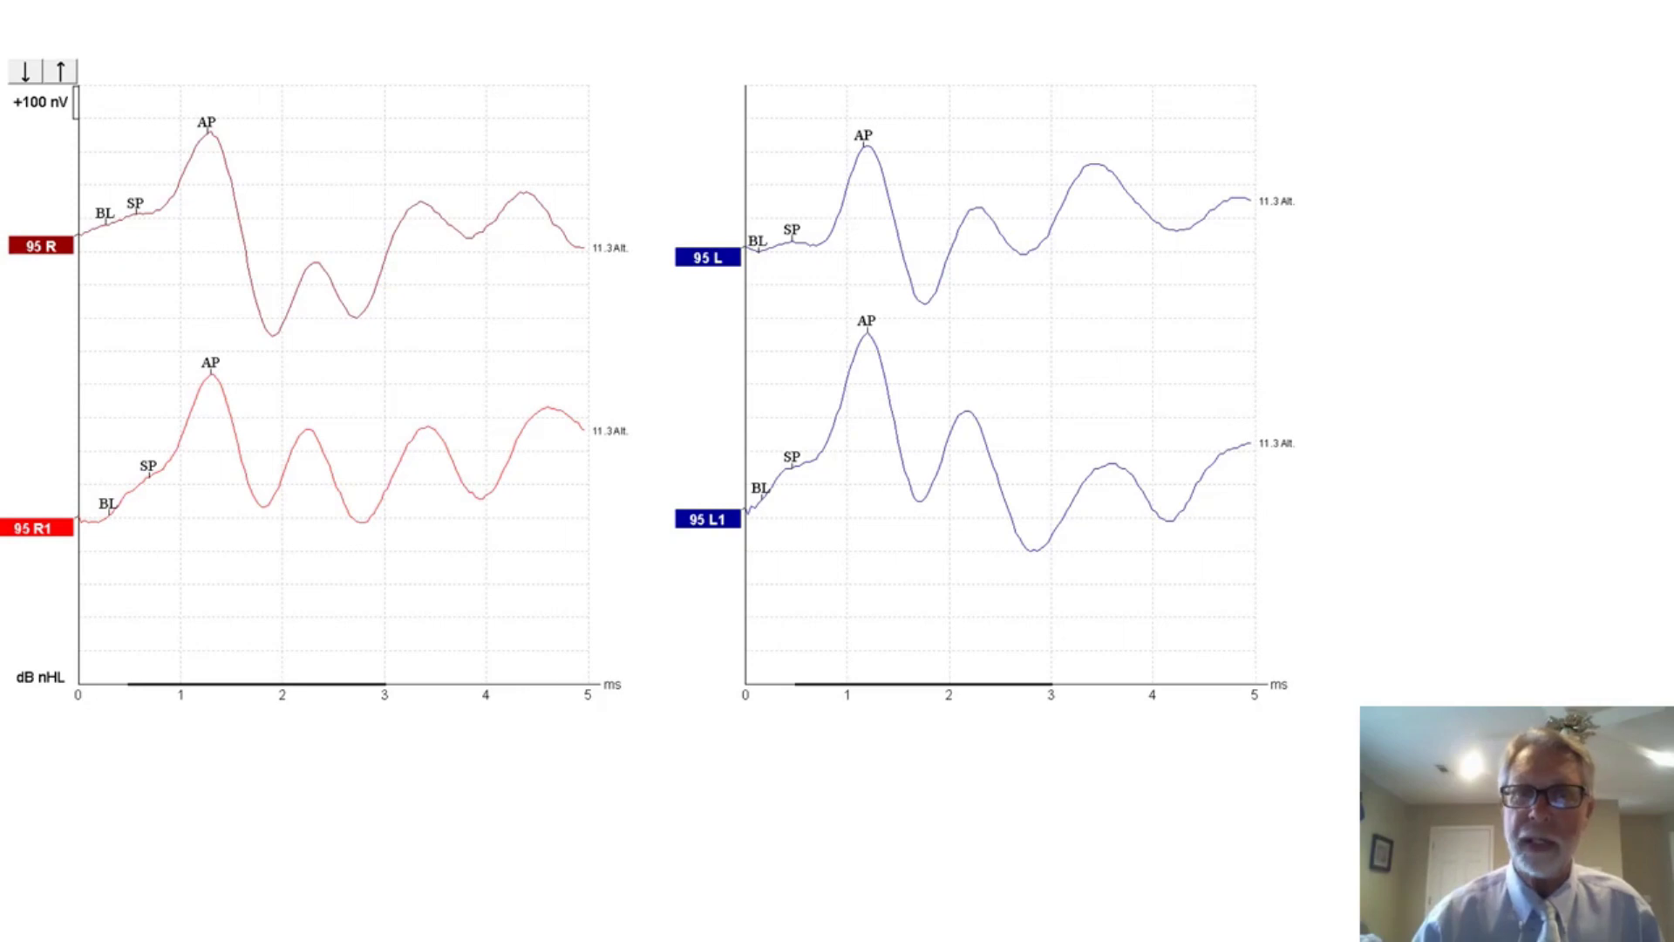
- Underline the 95 R1 and 95 L1 repeat traces
drag(241, 573, 374, 598)
drag(968, 601, 1156, 626)
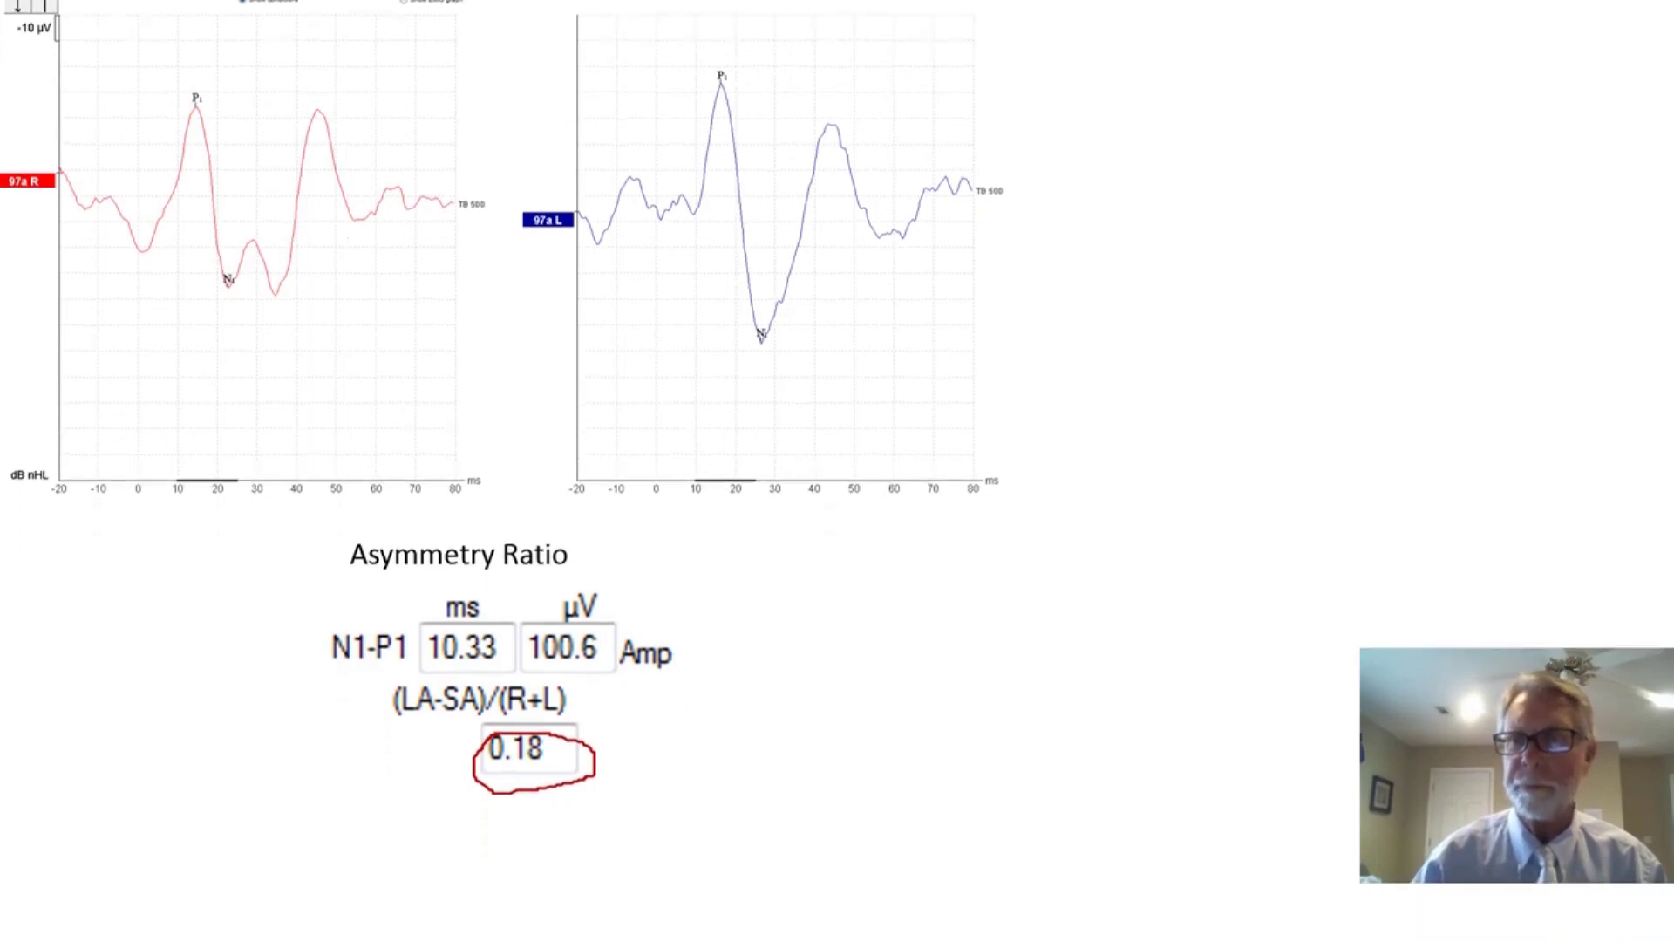
- Advance to the paired responses with their N1-P1 tables
key(Right)
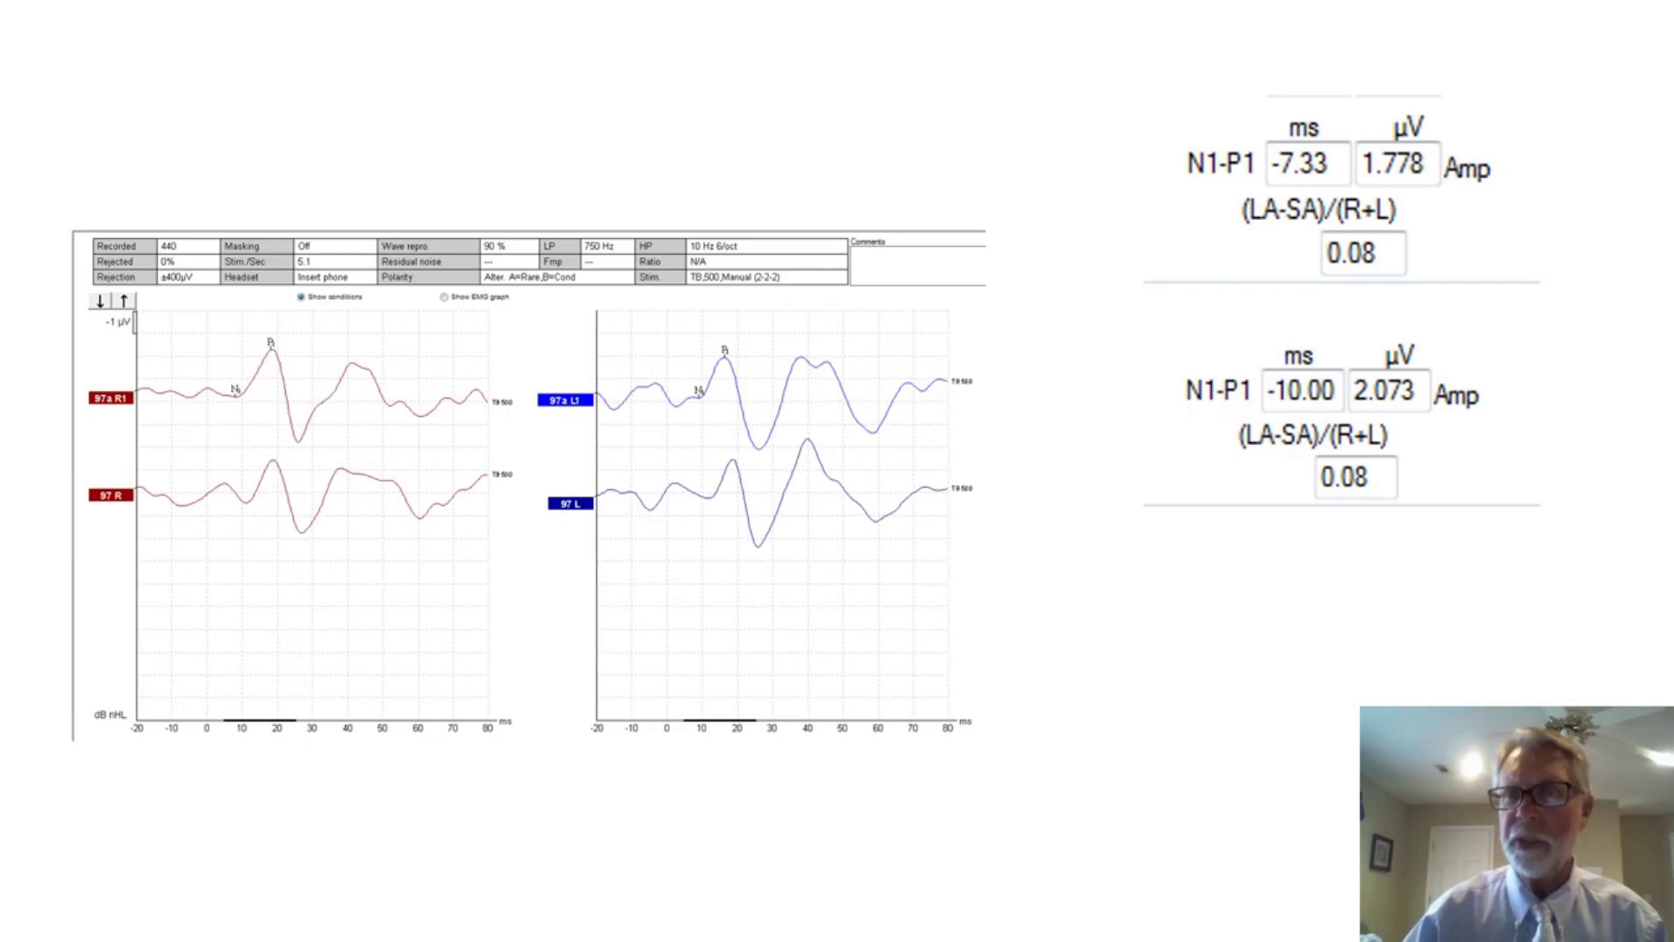
- Circle latencies -7.33 and -10.00 ms, amplitudes 1.778 and 2.073 µV, and the 0.08 ratio
mouse_move(1282, 196)
mouse_down()
mouse_move(1347, 186)
mouse_move(1357, 155)
mouse_move(1295, 135)
mouse_move(1254, 161)
mouse_move(1261, 189)
mouse_up()
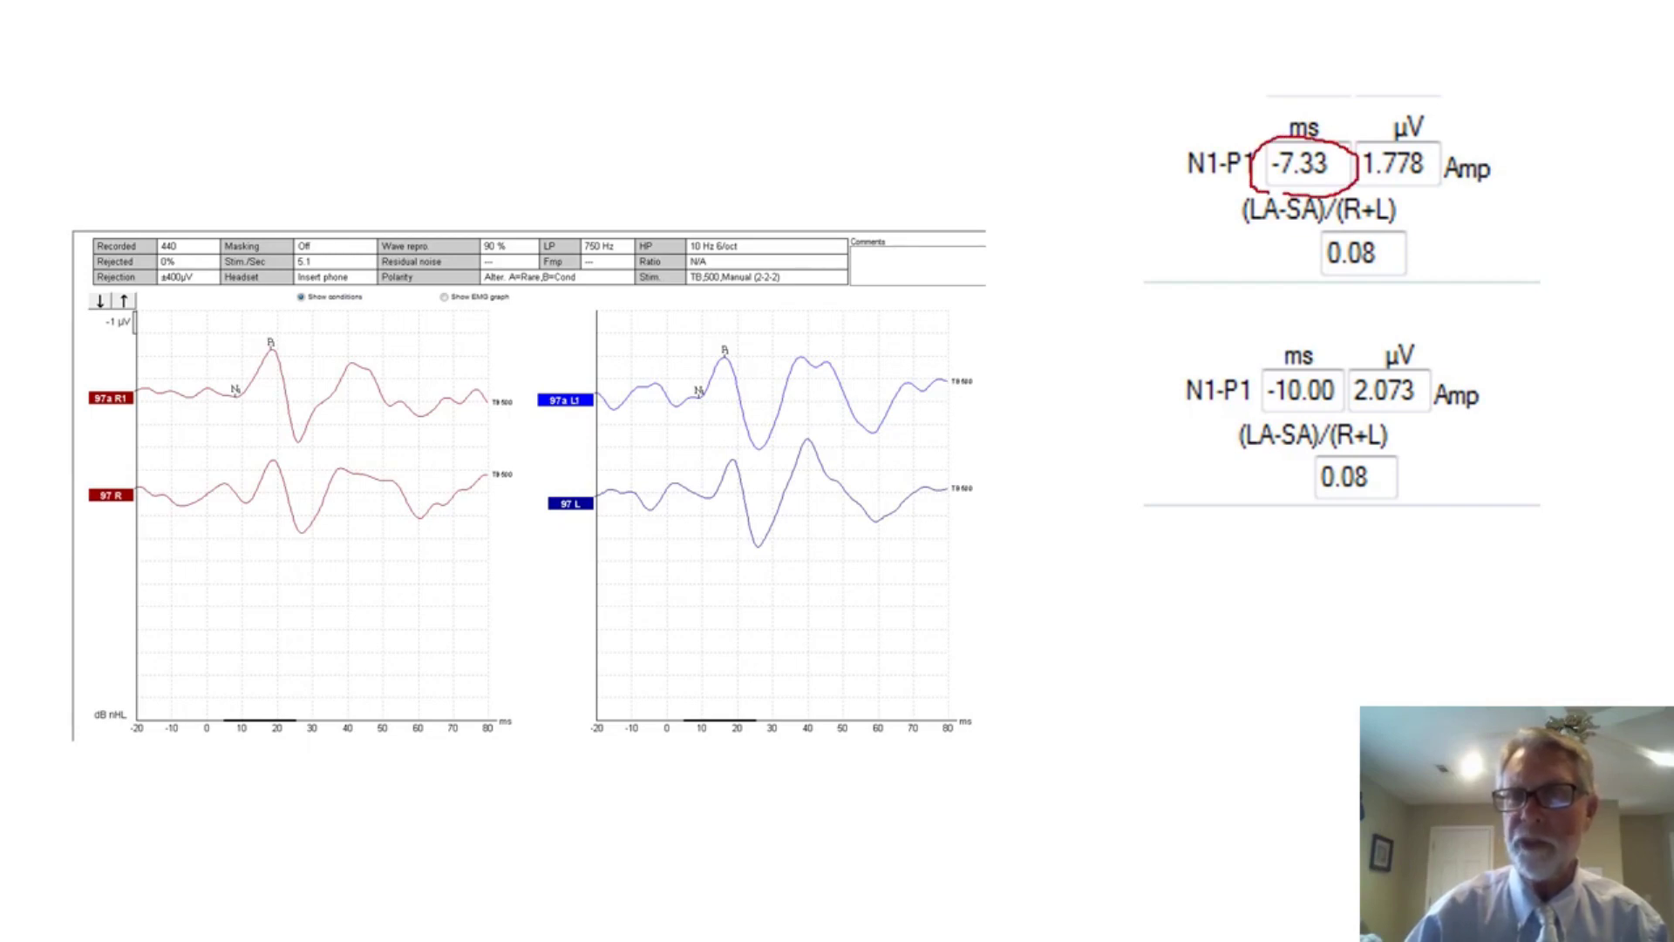
mouse_move(1261, 373)
mouse_down()
mouse_move(1255, 403)
mouse_move(1326, 415)
mouse_move(1339, 376)
mouse_move(1251, 377)
mouse_up()
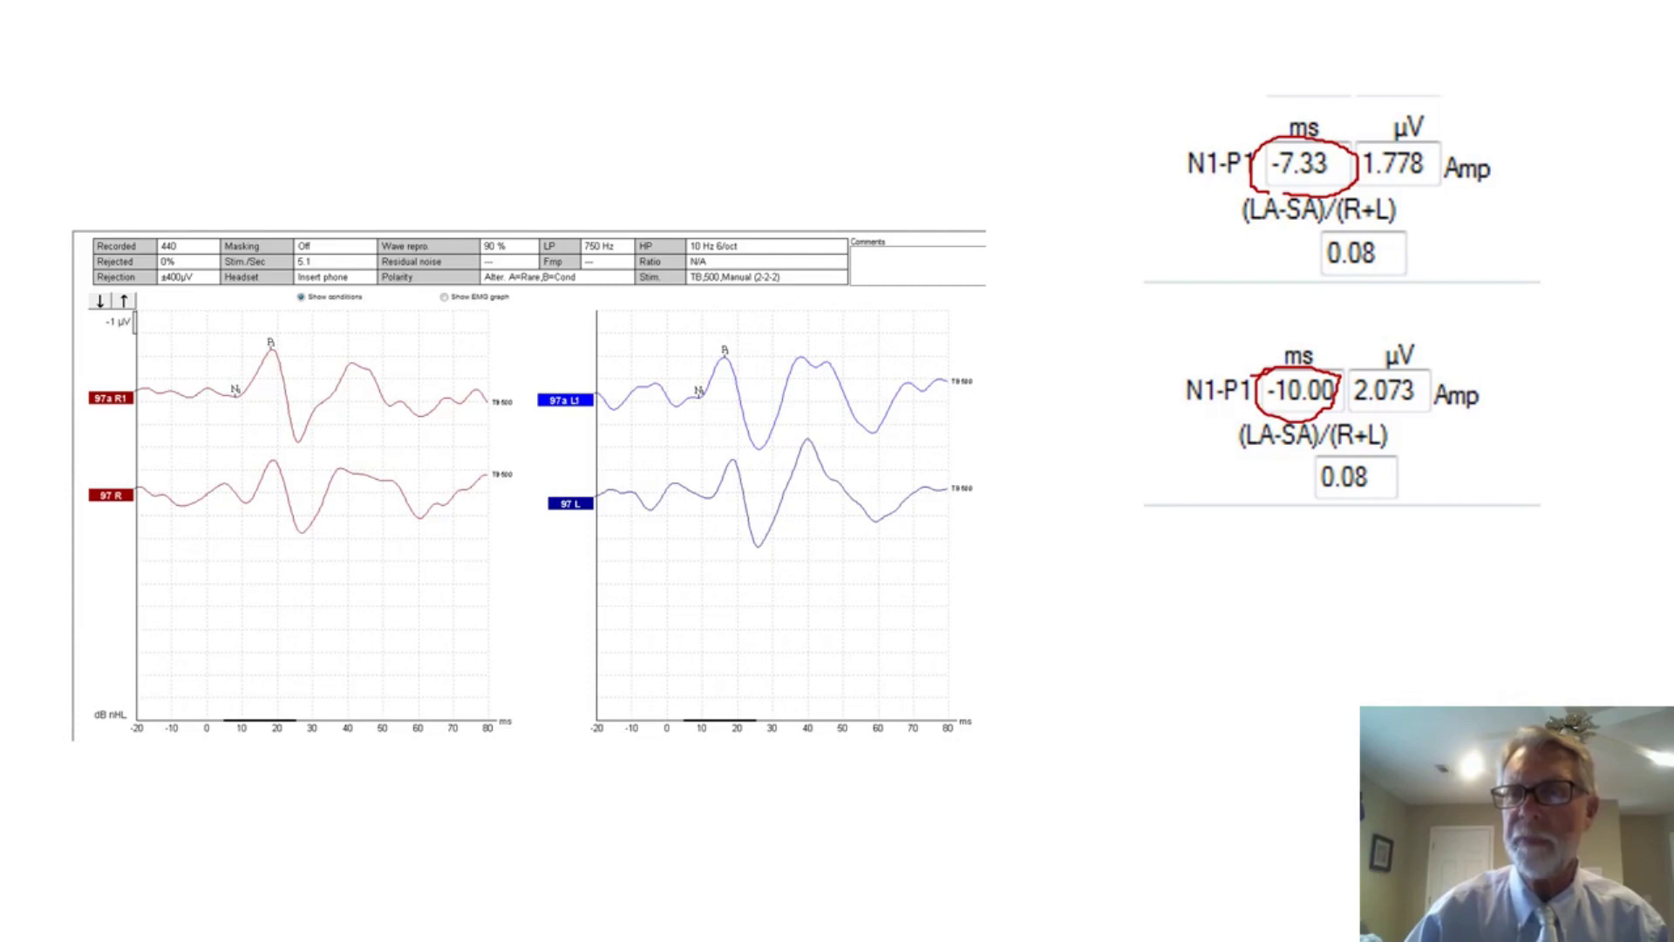
mouse_move(1399, 190)
mouse_down()
mouse_move(1428, 192)
mouse_move(1445, 159)
mouse_move(1396, 139)
mouse_move(1334, 161)
mouse_move(1394, 191)
mouse_up()
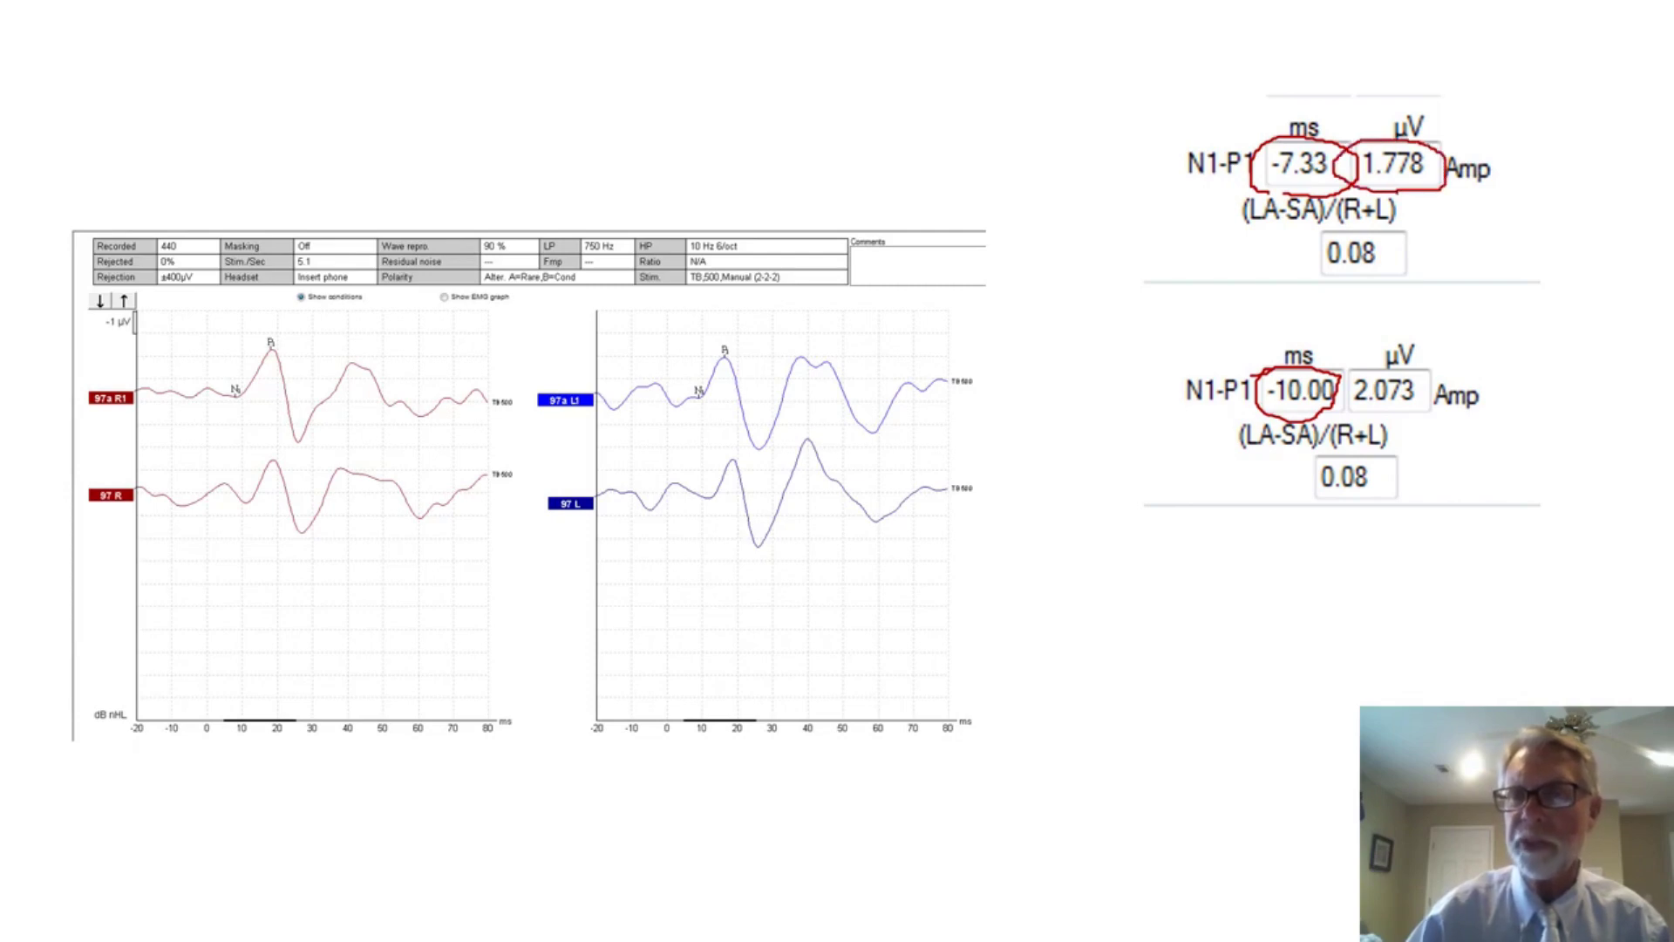
mouse_move(1362, 365)
mouse_down()
mouse_move(1353, 382)
mouse_move(1392, 416)
mouse_move(1445, 363)
mouse_move(1347, 388)
mouse_up()
mouse_move(1326, 449)
mouse_down()
mouse_move(1313, 482)
mouse_move(1356, 504)
mouse_move(1385, 471)
mouse_move(1324, 451)
mouse_up()
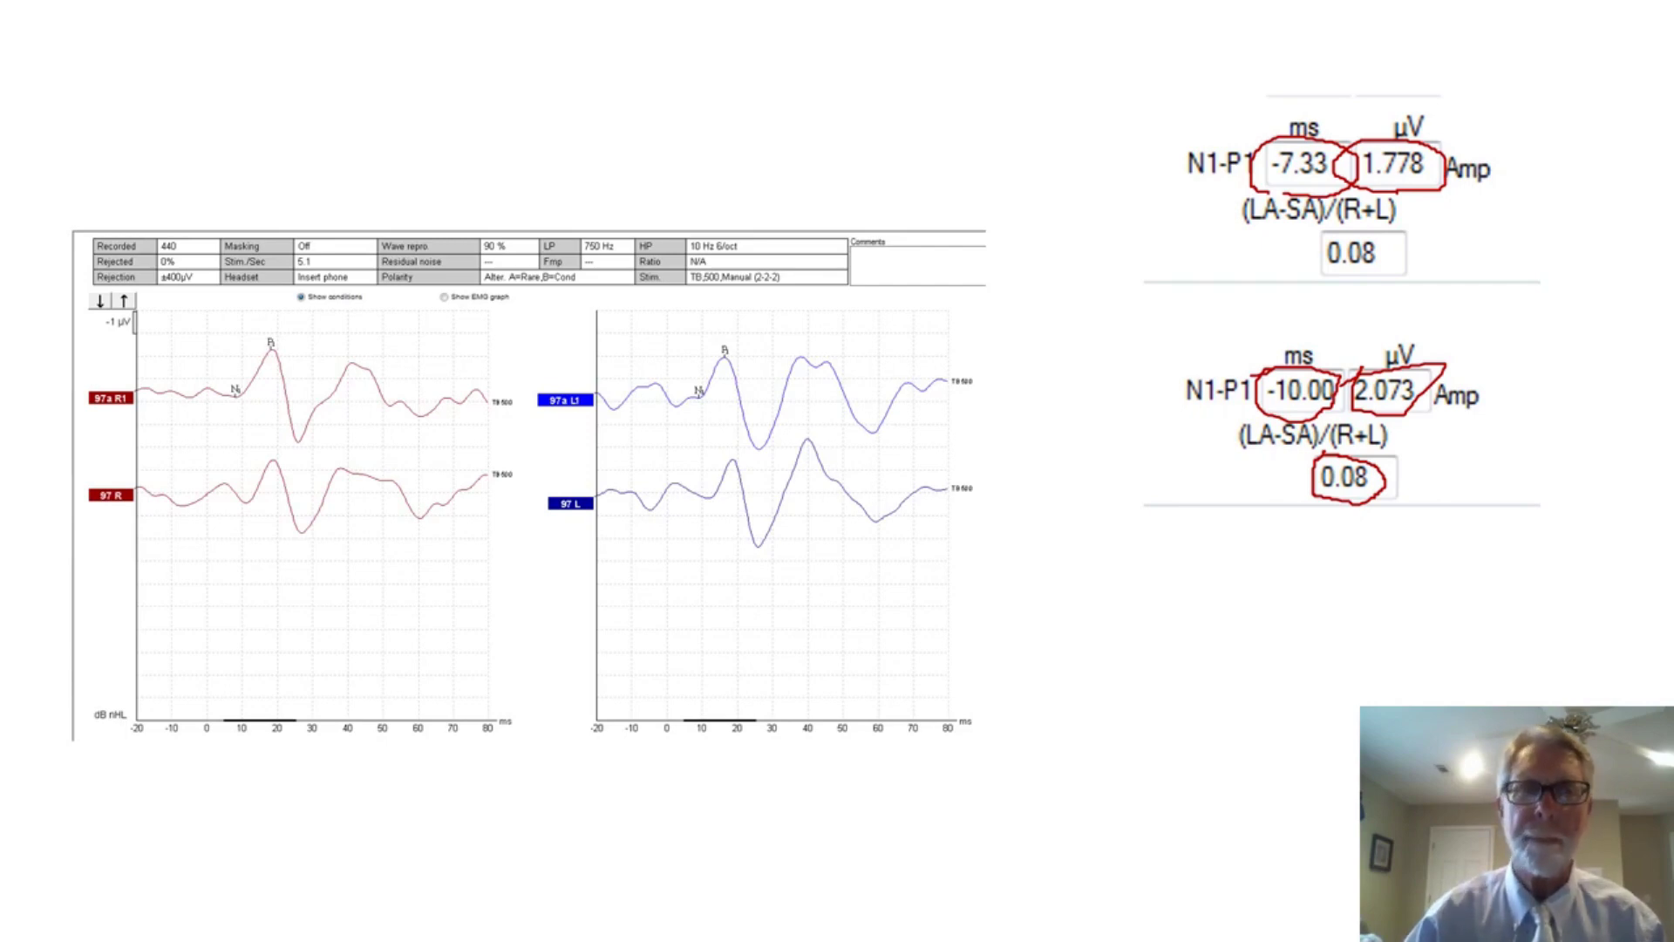
key(Right)
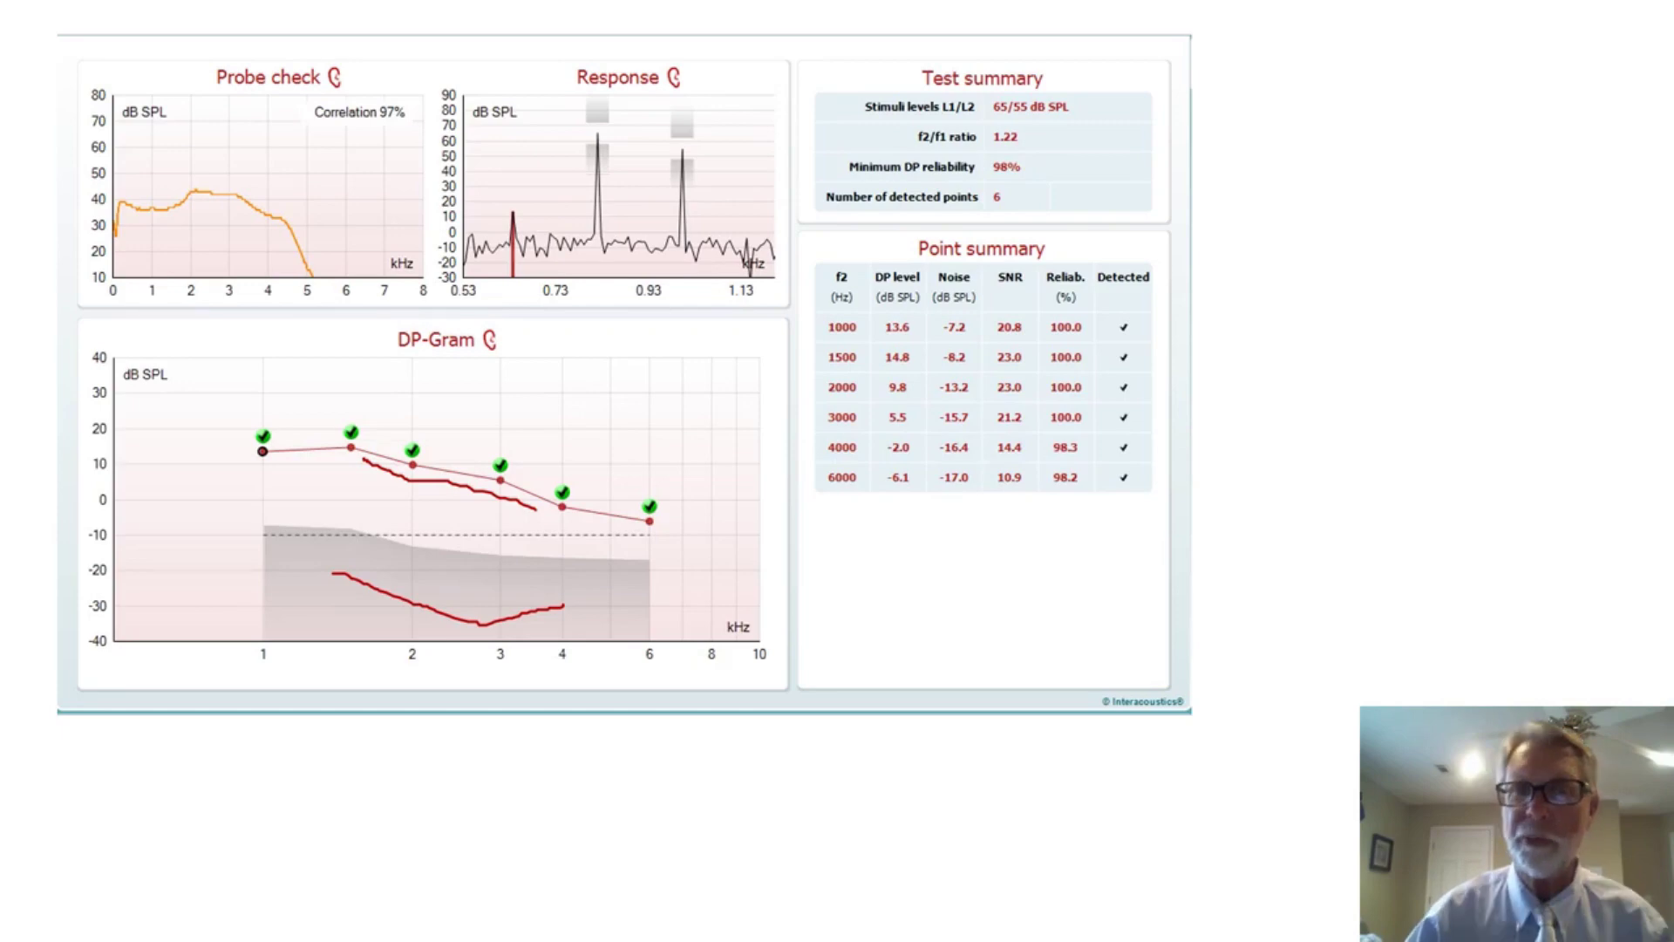
- Draw a red vertical line beside the 1500 and 2000 Hz f2 rows of the Point summary
drag(823, 347, 825, 410)
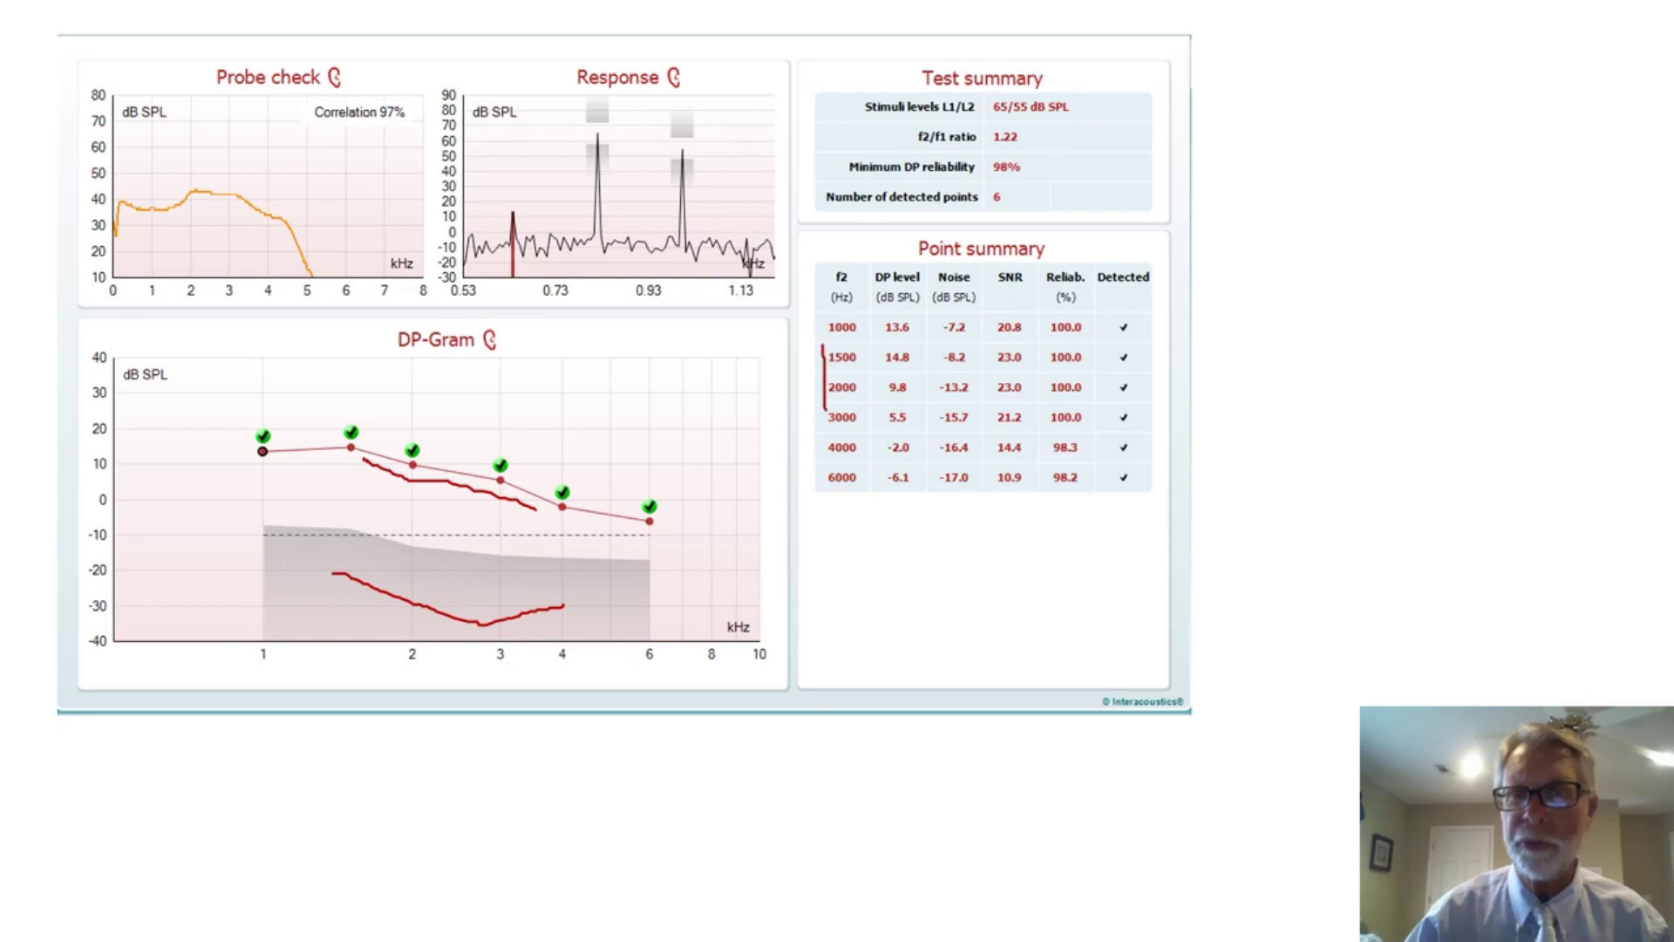
- Draw red lines on DP level and Noise (1500–2000 Hz), SNR (1500–4000 Hz), Reliab. (1500–3000 Hz), and Detected columns
drag(876, 343, 871, 406)
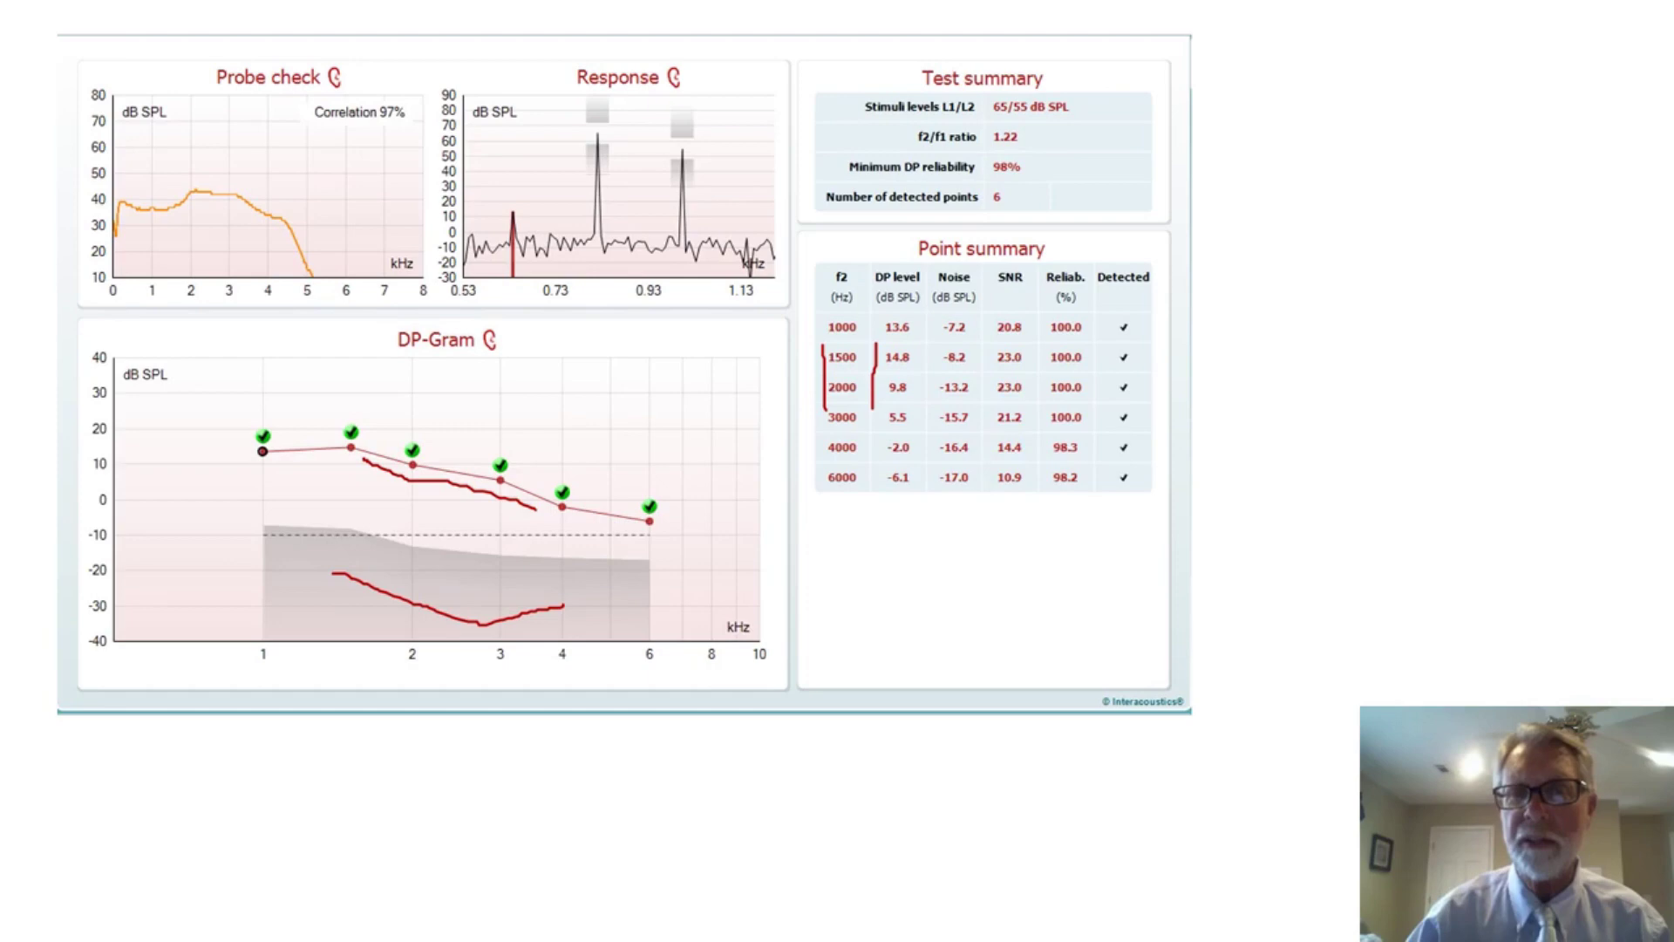
drag(926, 344, 947, 408)
drag(989, 352, 1001, 446)
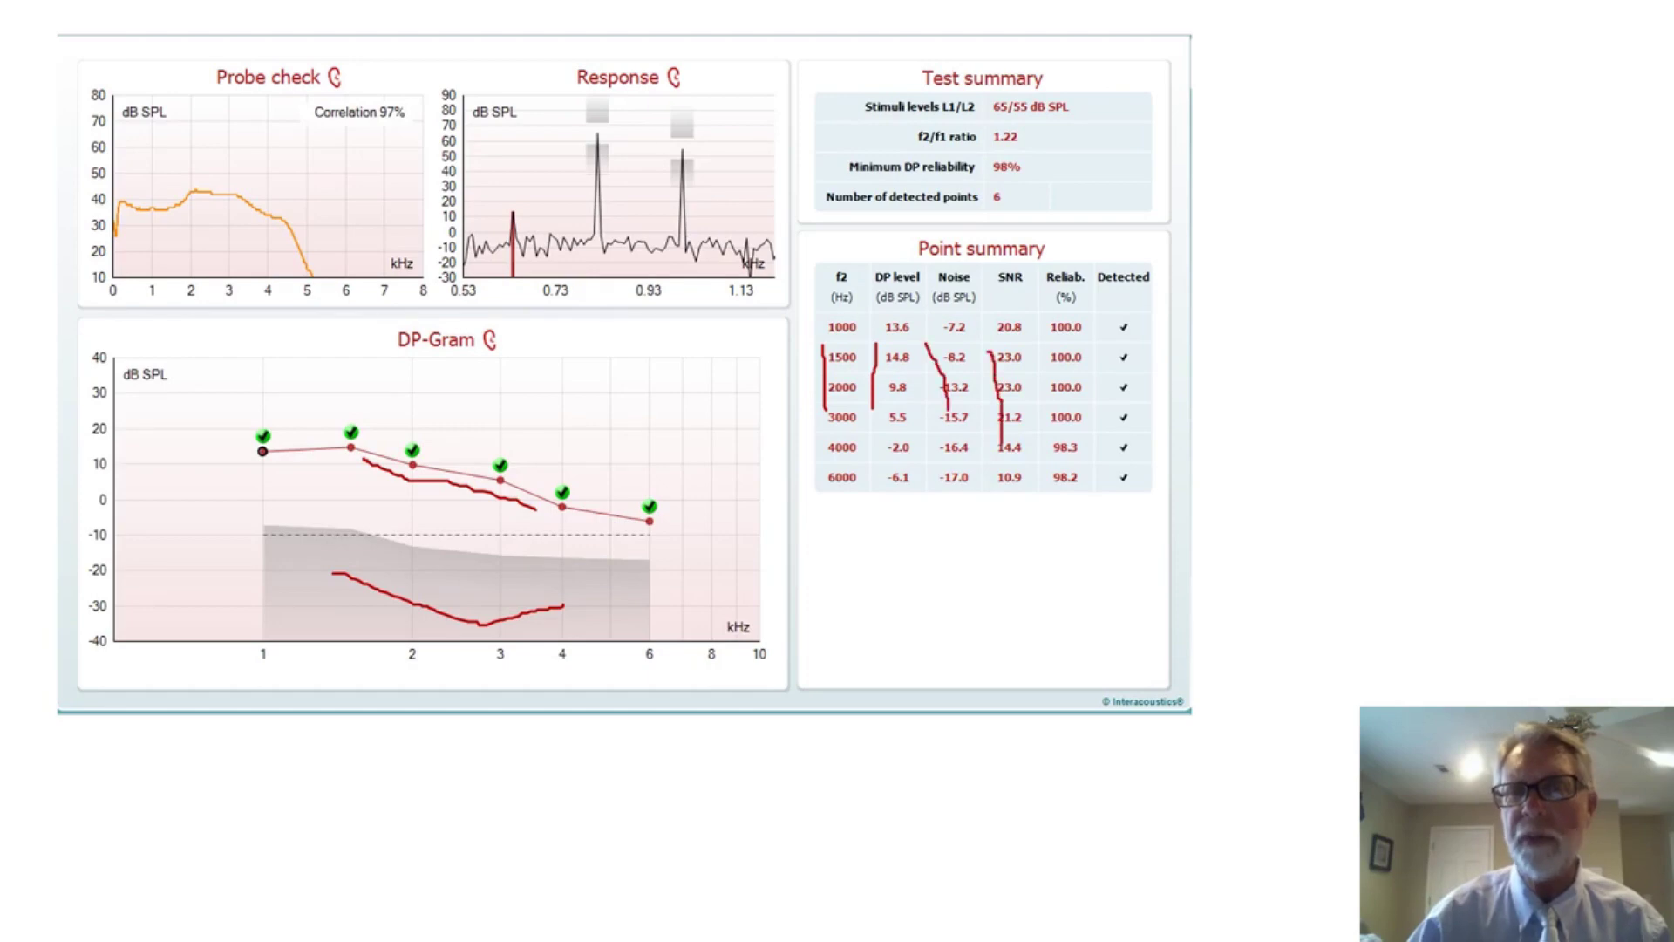
drag(1047, 344, 1045, 436)
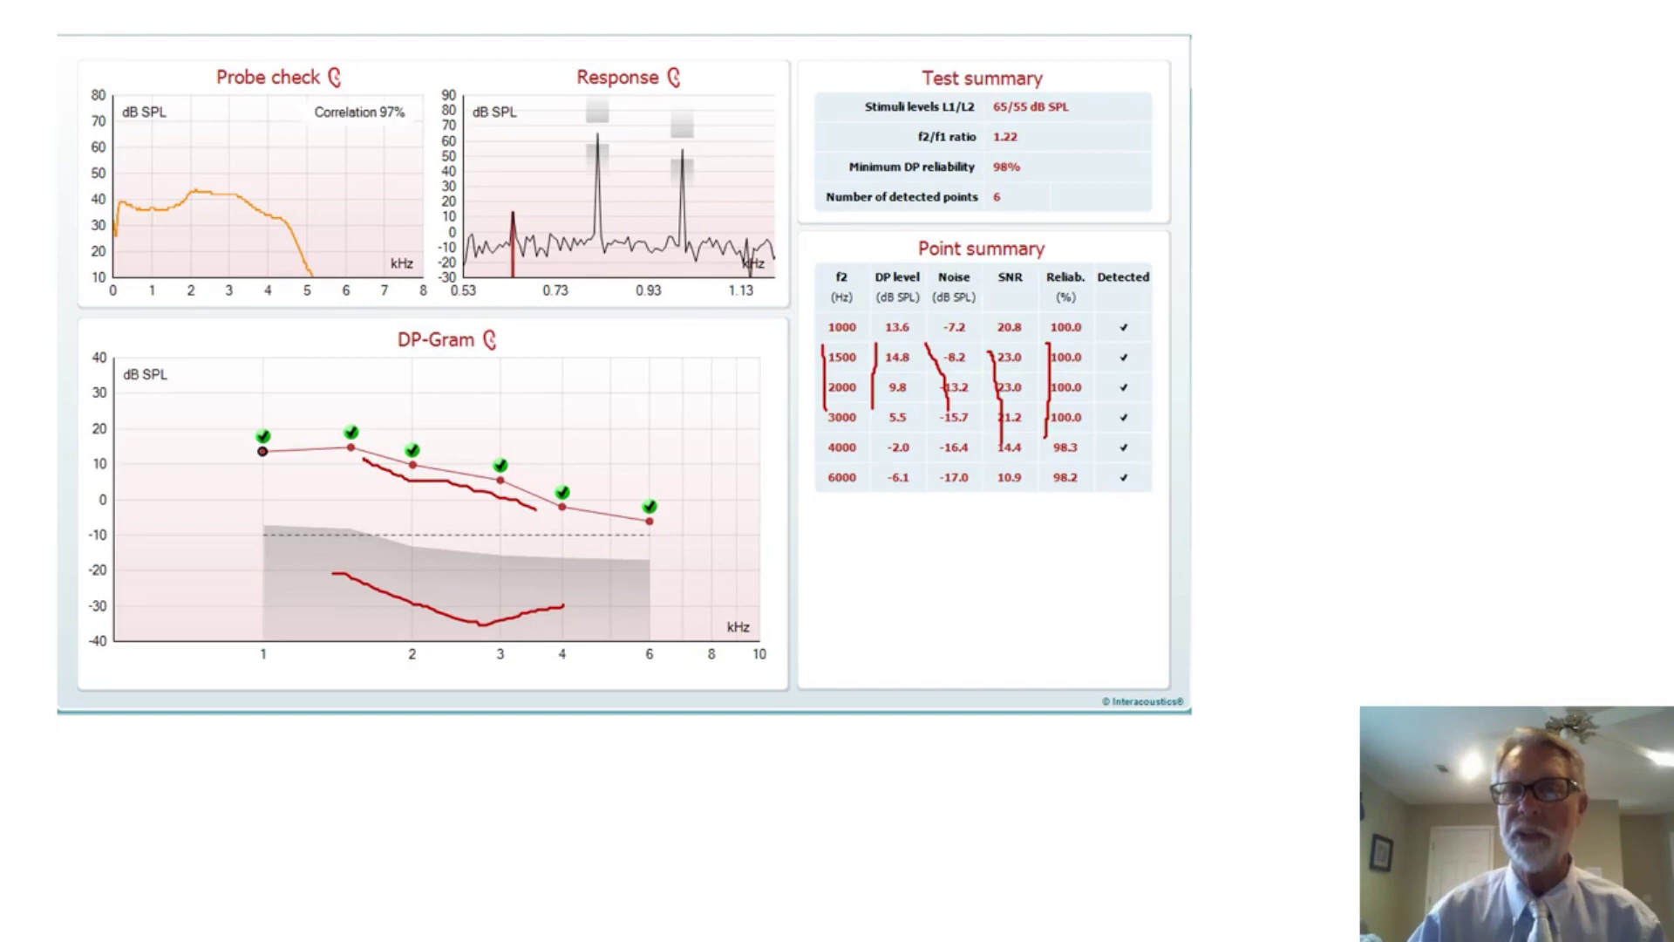
drag(1115, 338, 1115, 460)
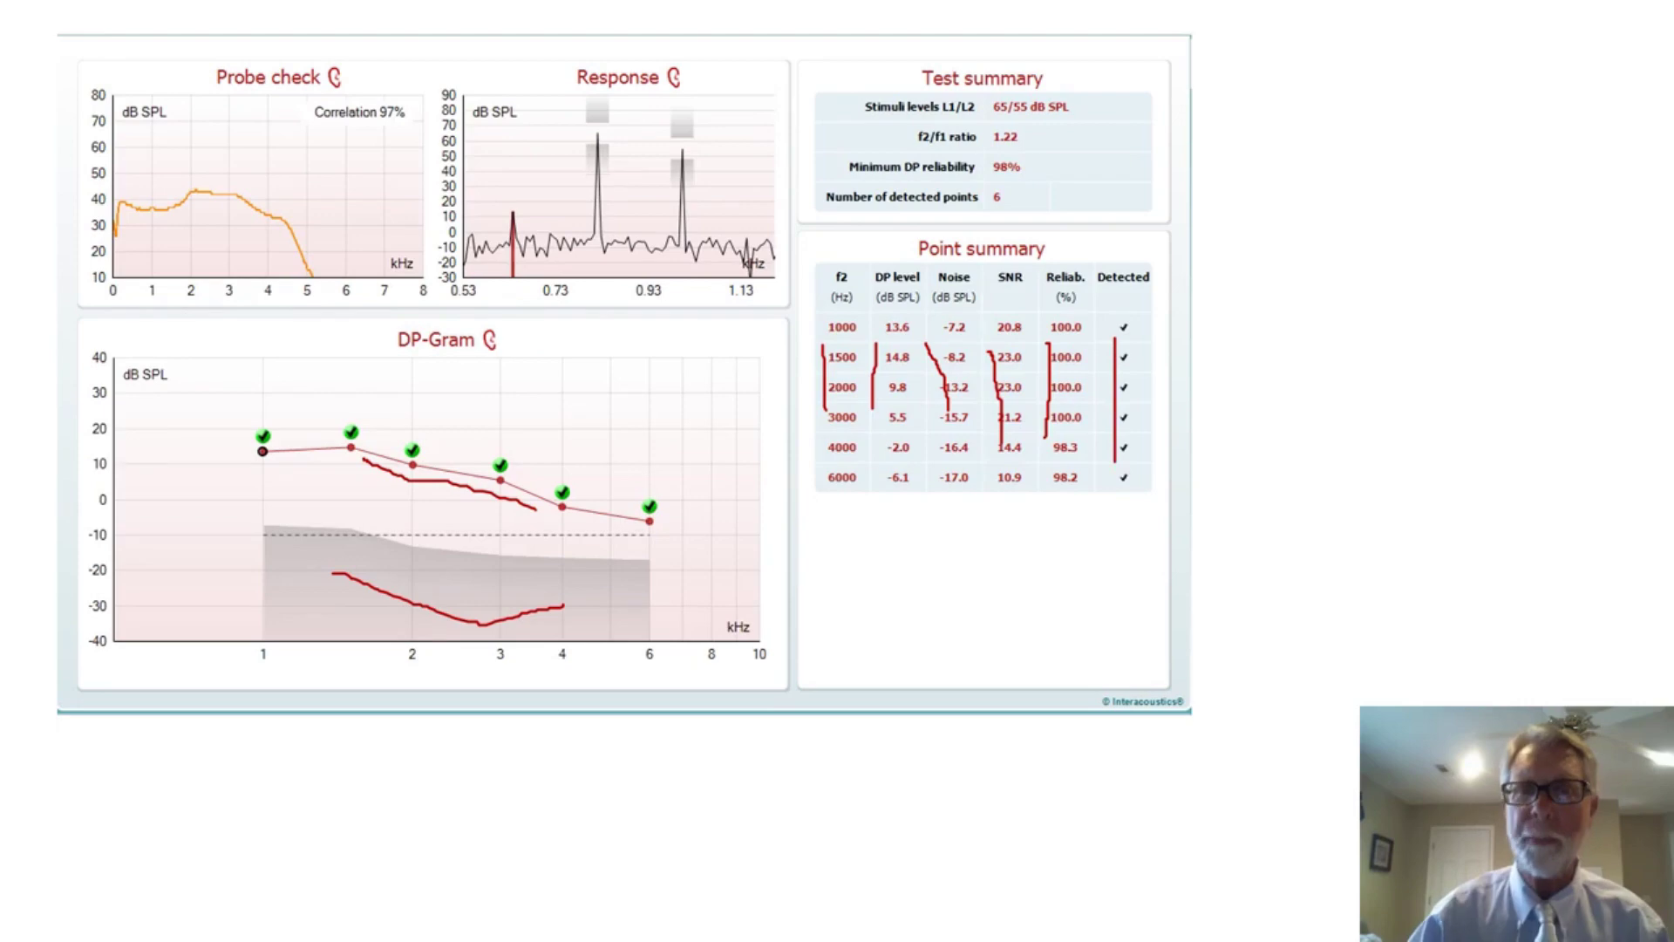